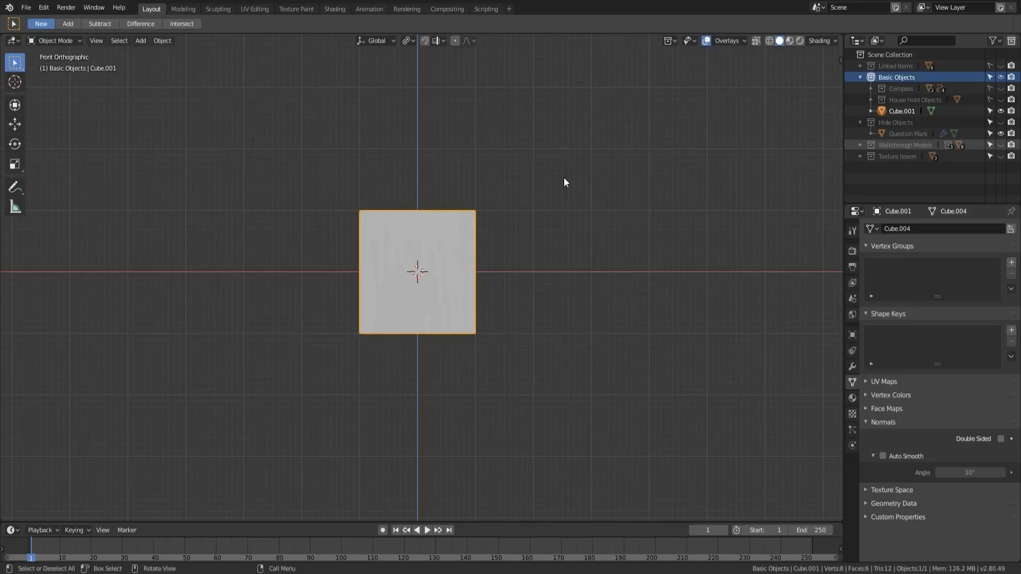
Step: Add beard-1867788_1920.jpg to the scene as a reference image empty
{"action": "left_click", "coordinate": [625, 237]}
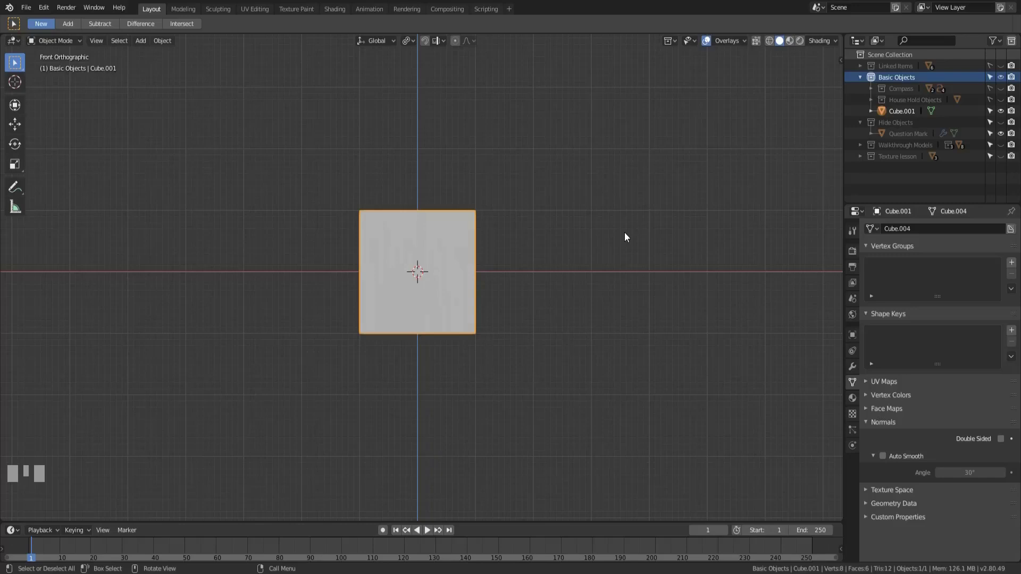
{"action": "scroll", "coordinate": [624, 237], "scroll_direction": "up", "scroll_amount": 2}
{"action": "left_click", "coordinate": [508, 281]}
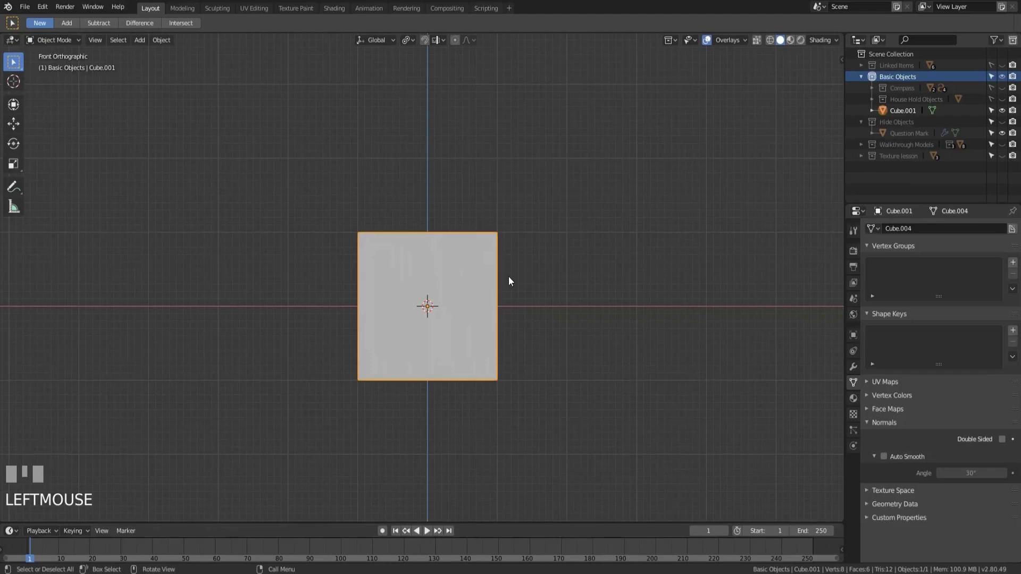
{"action": "key", "text": "shift+a"}
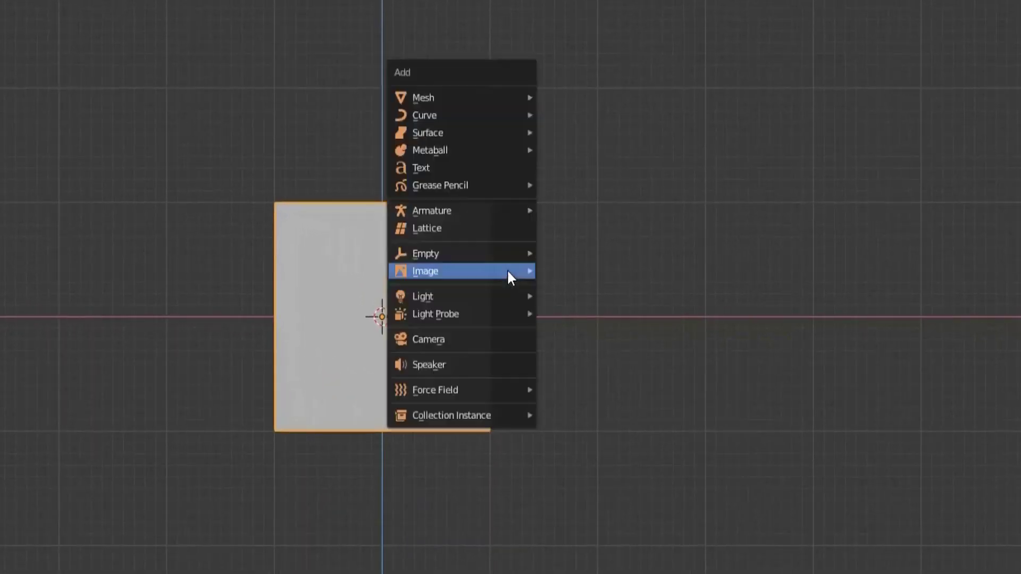
{"action": "mouse_move", "coordinate": [508, 272]}
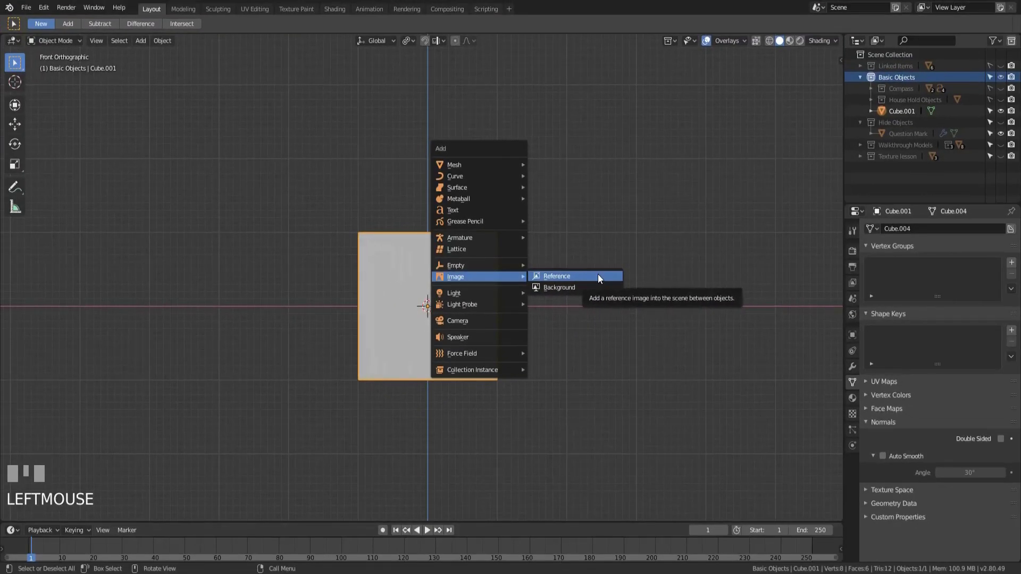
{"action": "left_click", "coordinate": [598, 273]}
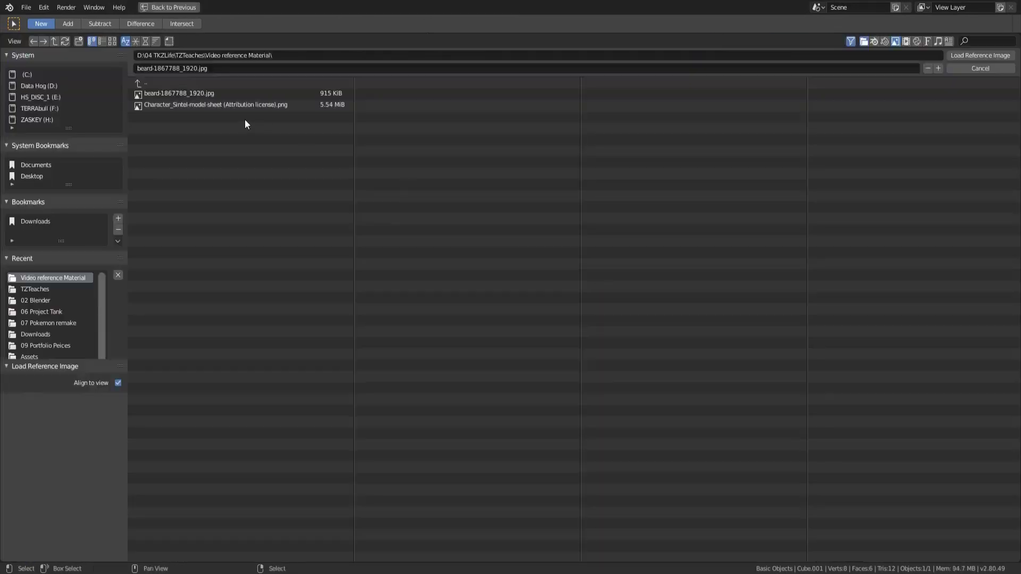
{"action": "left_click", "coordinate": [209, 94]}
{"action": "left_click", "coordinate": [980, 56]}
Step: Orbit the view around the new reference image and the cube
{"action": "scroll", "coordinate": [531, 290], "scroll_direction": "up", "scroll_amount": 3}
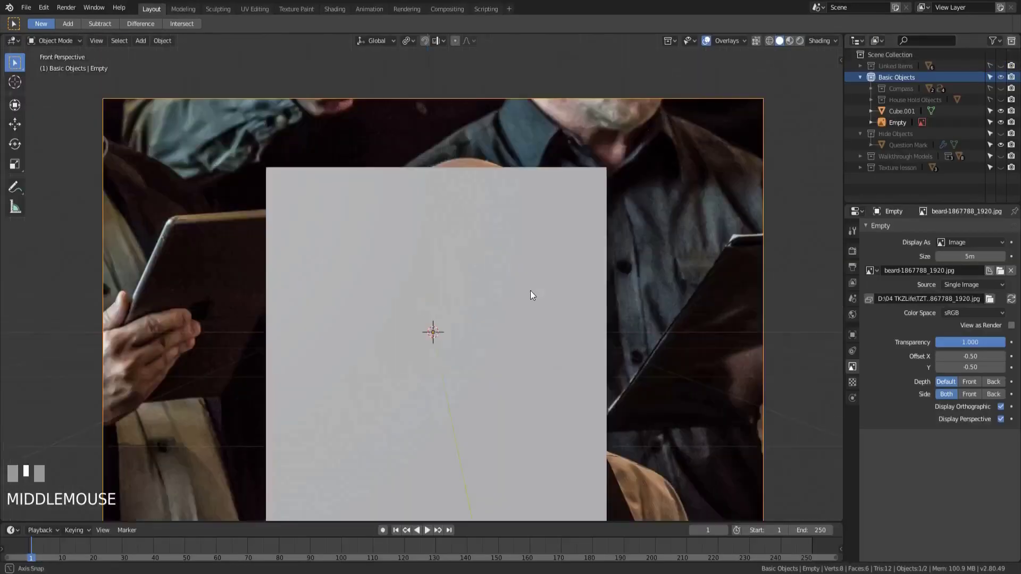
{"action": "middle_click_drag", "start_coordinate": [531, 291], "coordinate": [499, 308]}
{"action": "scroll", "coordinate": [506, 335], "scroll_direction": "down", "scroll_amount": 5}
{"action": "middle_click_drag", "start_coordinate": [511, 357], "coordinate": [546, 307], "text": "shift"}
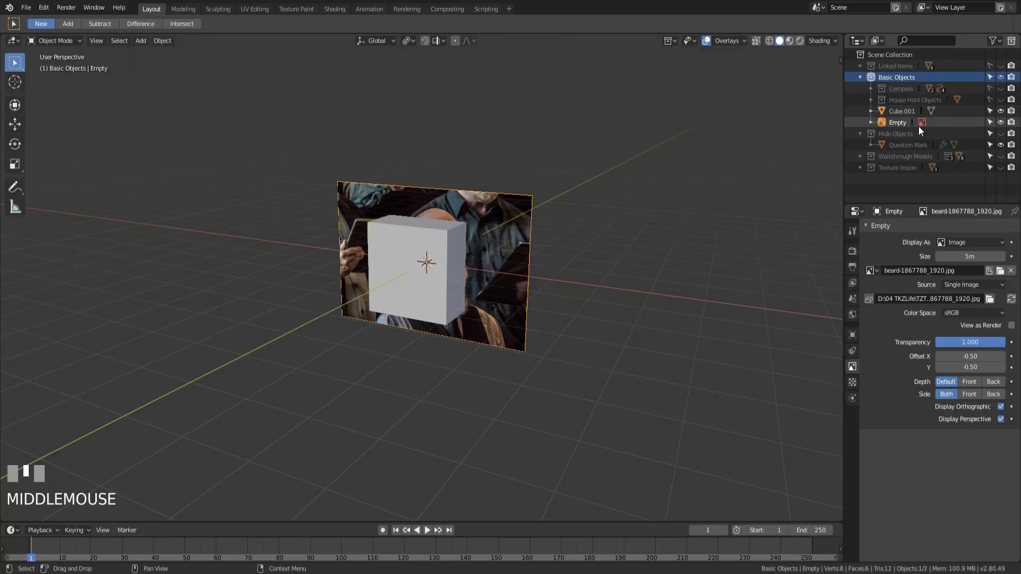
Step: Move the beard reference image about 4.5 m along Y so it stands clear of the cube
{"action": "middle_click_drag", "start_coordinate": [530, 289], "coordinate": [430, 343]}
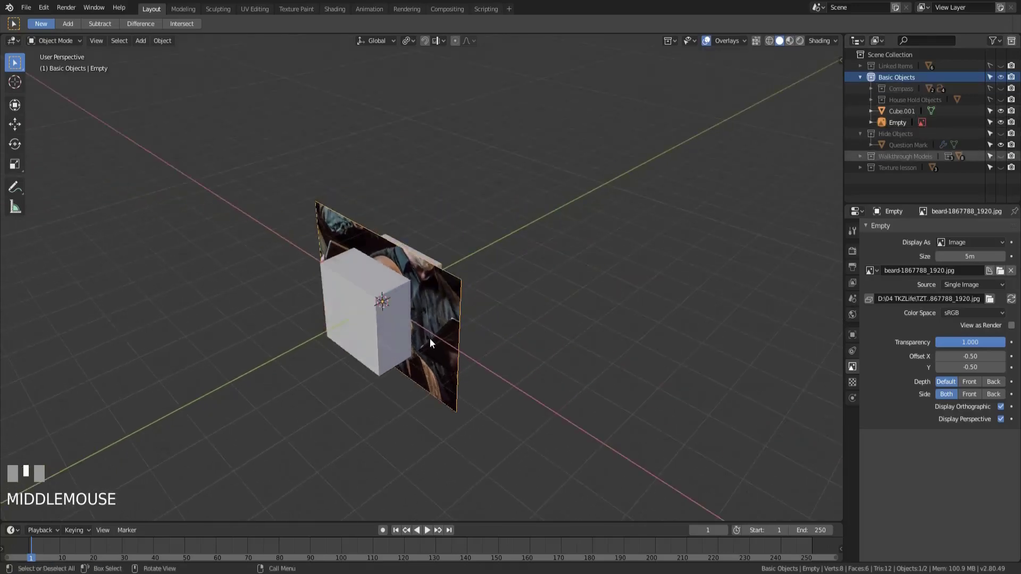
{"action": "key", "text": "g"}
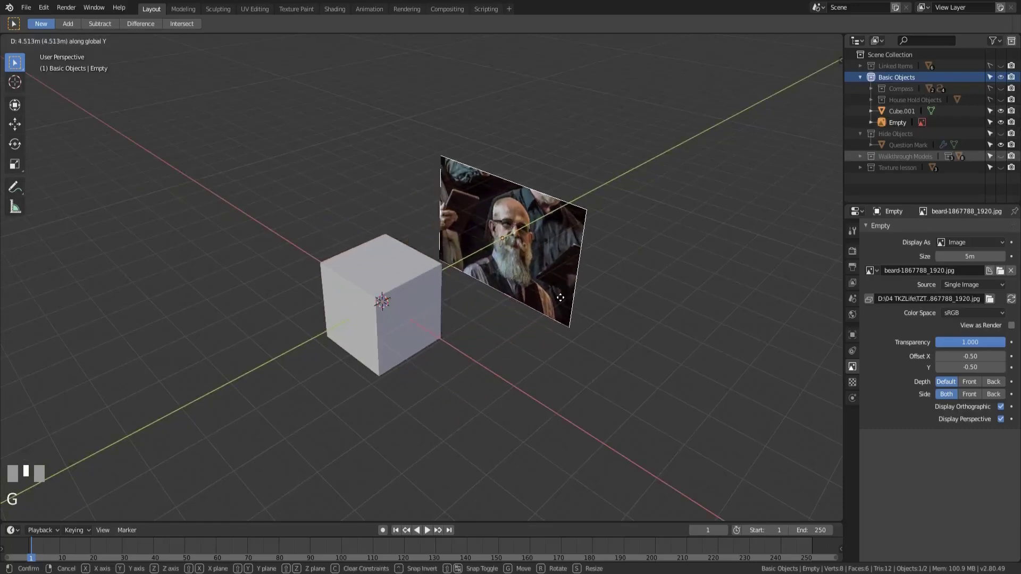
{"action": "left_click", "coordinate": [527, 351]}
{"action": "middle_click_drag", "start_coordinate": [527, 351], "coordinate": [562, 323]}
Step: Try scaling and rotating the image, cancel both, and orbit to an angled view
{"action": "key", "text": "s"}
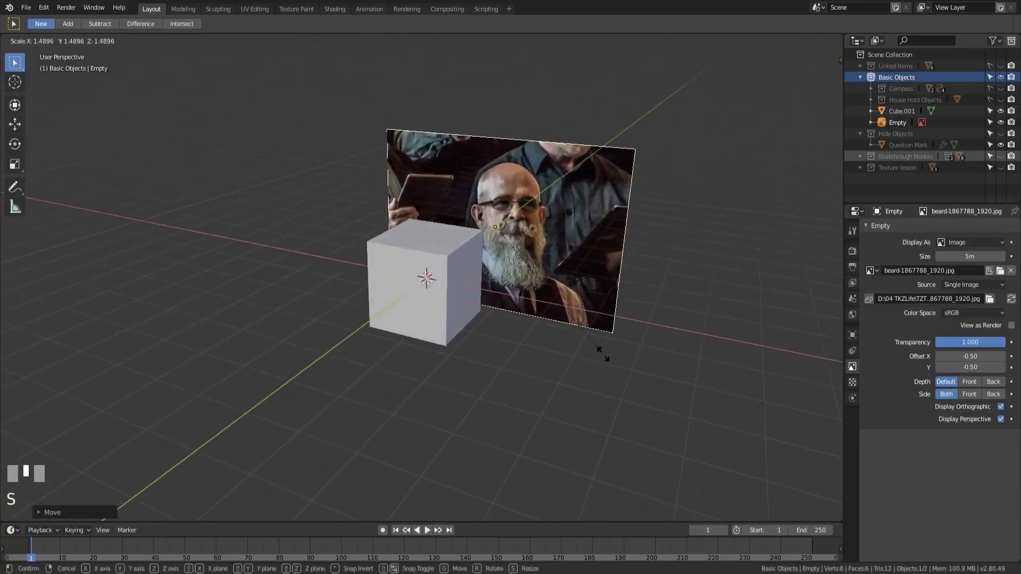
{"action": "key", "text": "r"}
{"action": "right_click", "coordinate": [707, 196]}
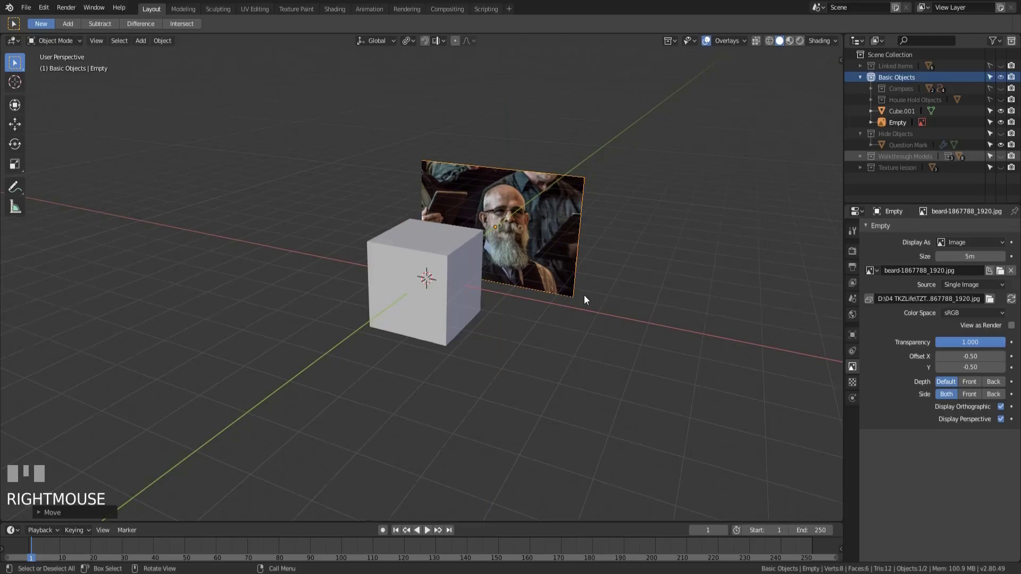
{"action": "middle_click_drag", "start_coordinate": [584, 295], "coordinate": [623, 296]}
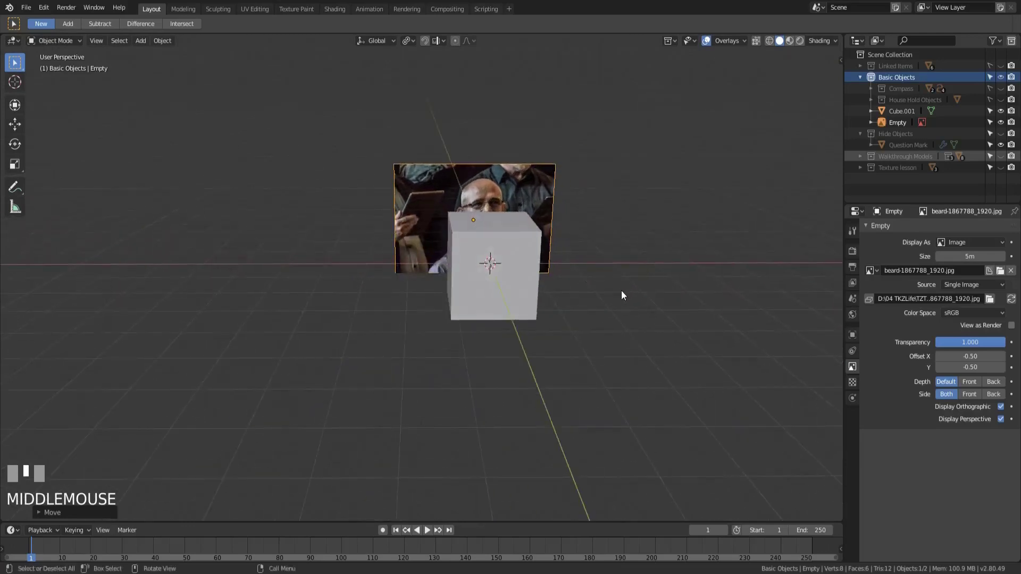
{"action": "middle_click_drag", "start_coordinate": [621, 291], "coordinate": [394, 347]}
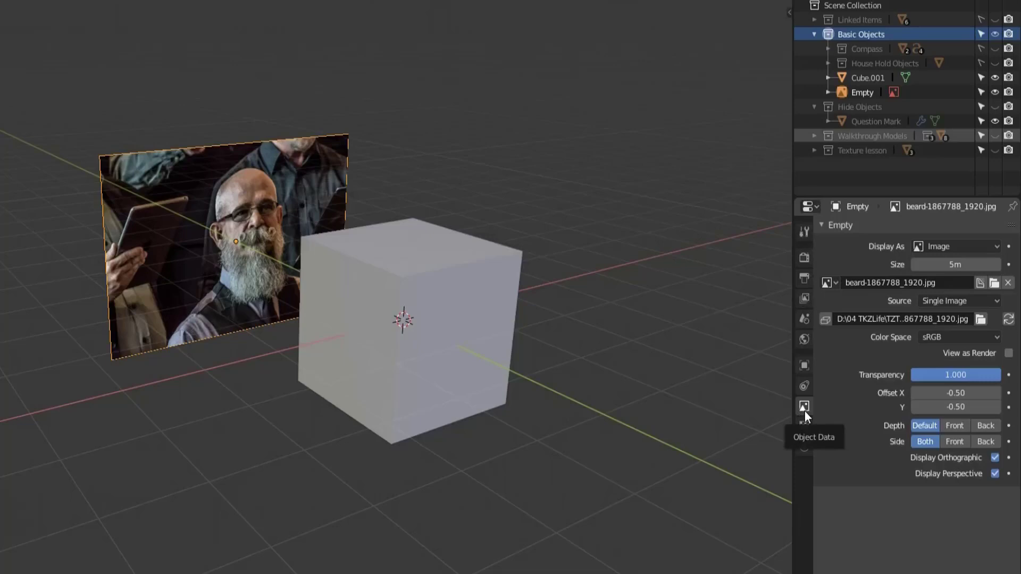
Step: Enlarge the beard reference image to 8.4m and try its Transparency, leaving it at 1.000
{"action": "mouse_move", "coordinate": [955, 264]}
{"action": "left_mouse_down"}
{"action": "mouse_move", "coordinate": [1009, 264]}
{"action": "mouse_move", "coordinate": [943, 265]}
{"action": "left_mouse_up"}
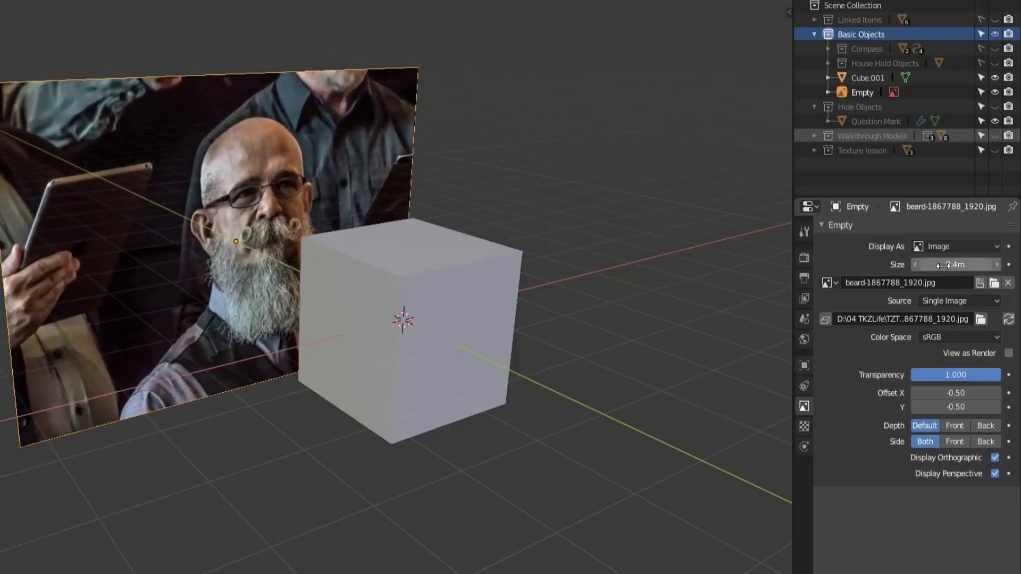
{"action": "mouse_move", "coordinate": [991, 376]}
{"action": "left_mouse_down"}
{"action": "mouse_move", "coordinate": [912, 377]}
{"action": "mouse_move", "coordinate": [1001, 378]}
{"action": "left_mouse_up"}
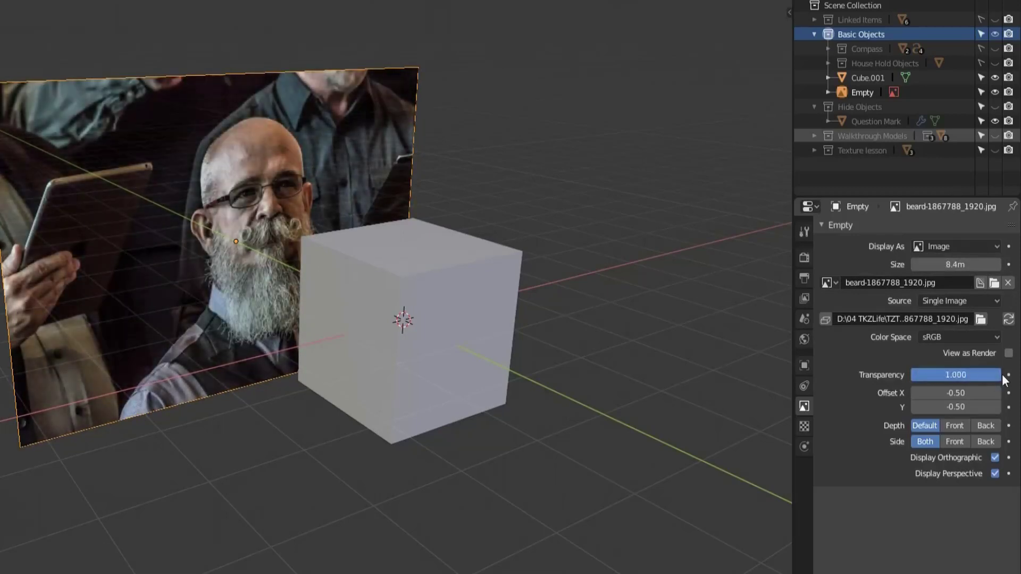
Step: Set the reference image's Offset X and Offset Y both to 0
{"action": "left_click", "coordinate": [963, 393]}
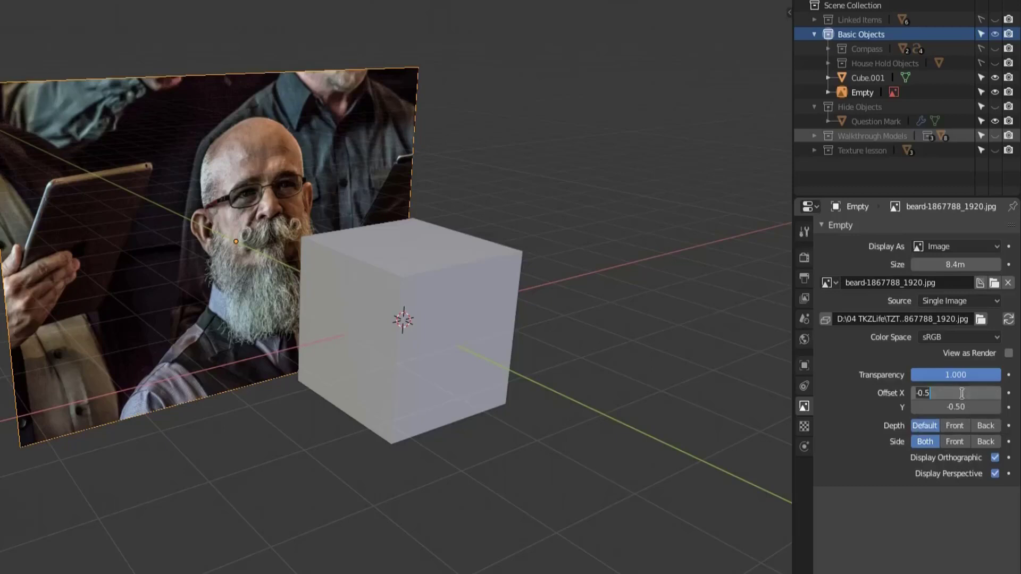
{"action": "type", "text": "0"}
{"action": "key", "text": "Return"}
{"action": "left_click", "coordinate": [950, 402]}
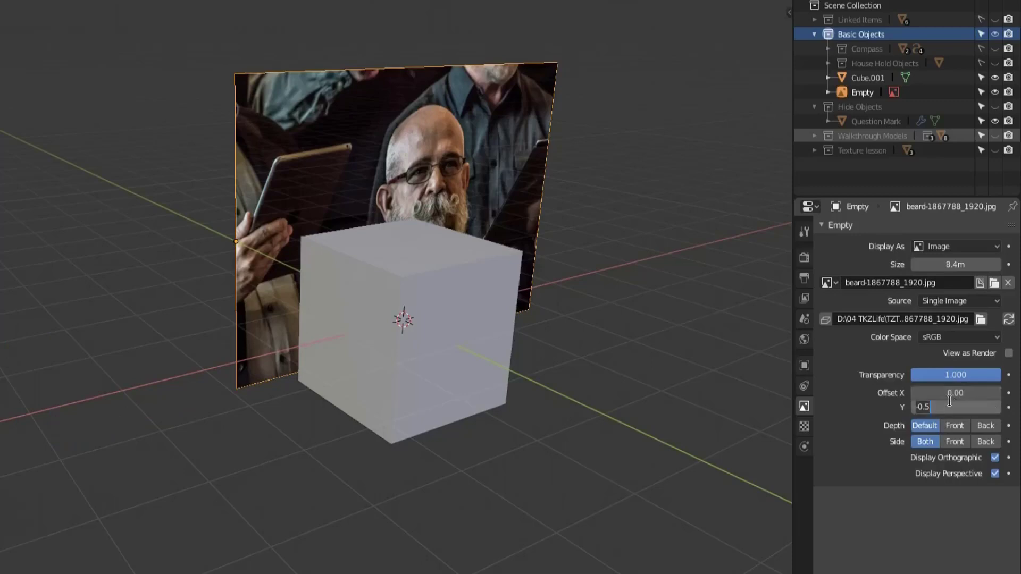
{"action": "type", "text": "0"}
{"action": "key", "text": "Return"}
Step: Orbit the view to see the image face-on with its corner at the origin
{"action": "middle_click_drag", "start_coordinate": [565, 218], "coordinate": [279, 334]}
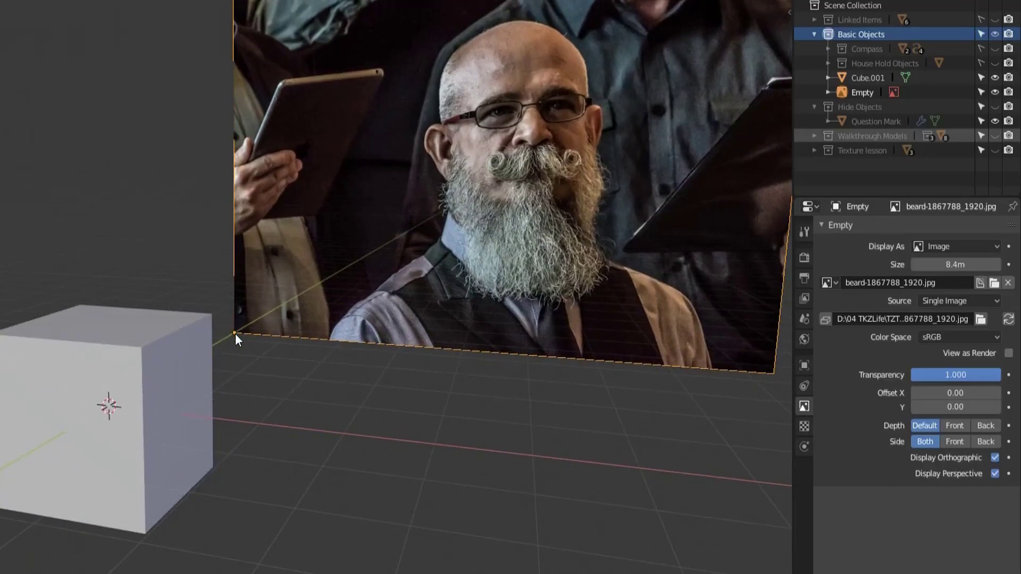
{"action": "scroll", "coordinate": [235, 333], "scroll_direction": "down", "scroll_amount": 3}
{"action": "middle_click_drag", "start_coordinate": [235, 333], "coordinate": [312, 209]}
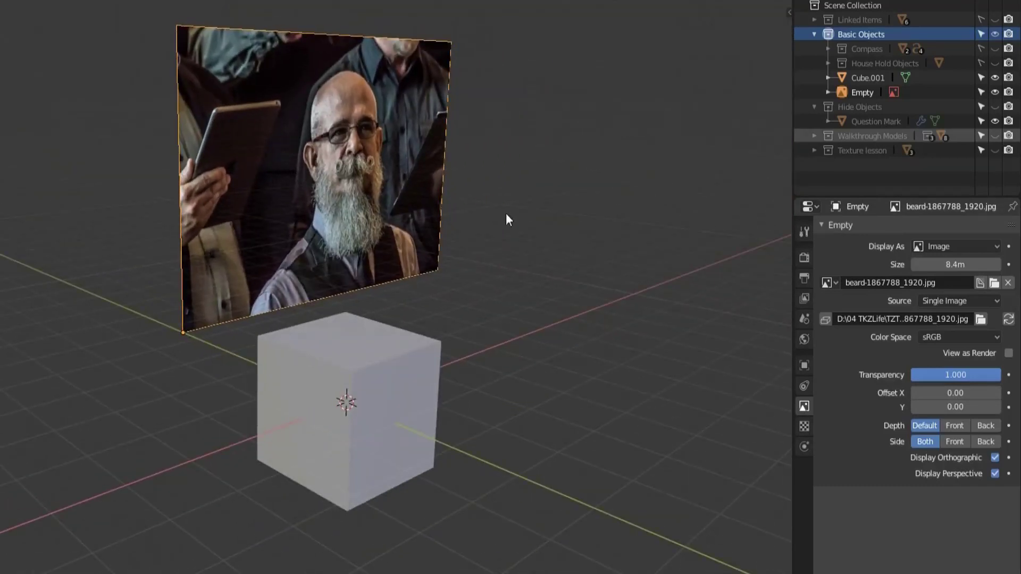
{"action": "middle_click_drag", "start_coordinate": [506, 218], "coordinate": [456, 353]}
{"action": "middle_click_drag", "start_coordinate": [440, 312], "coordinate": [449, 276]}
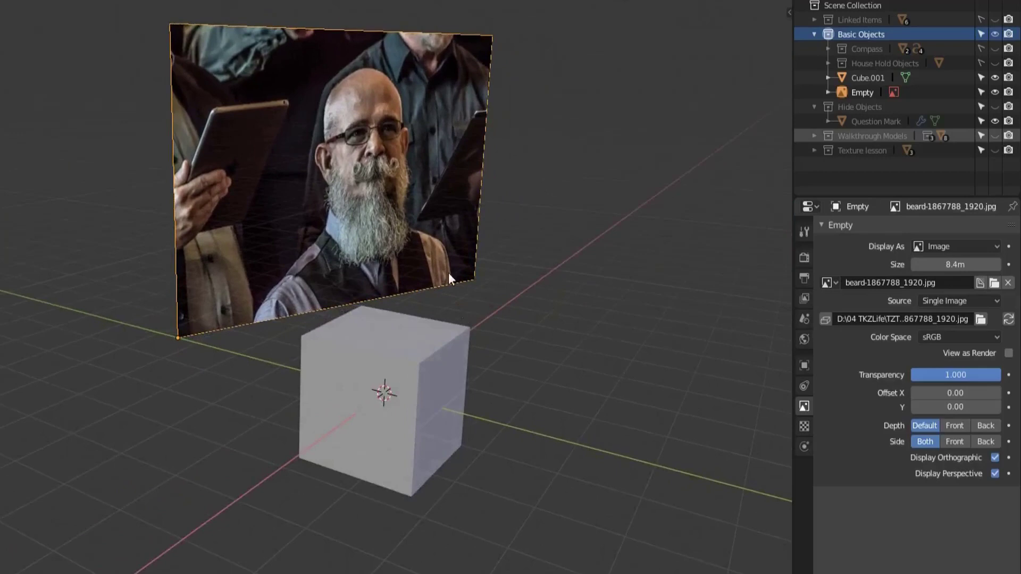
{"action": "middle_click_drag", "start_coordinate": [400, 178], "coordinate": [358, 192]}
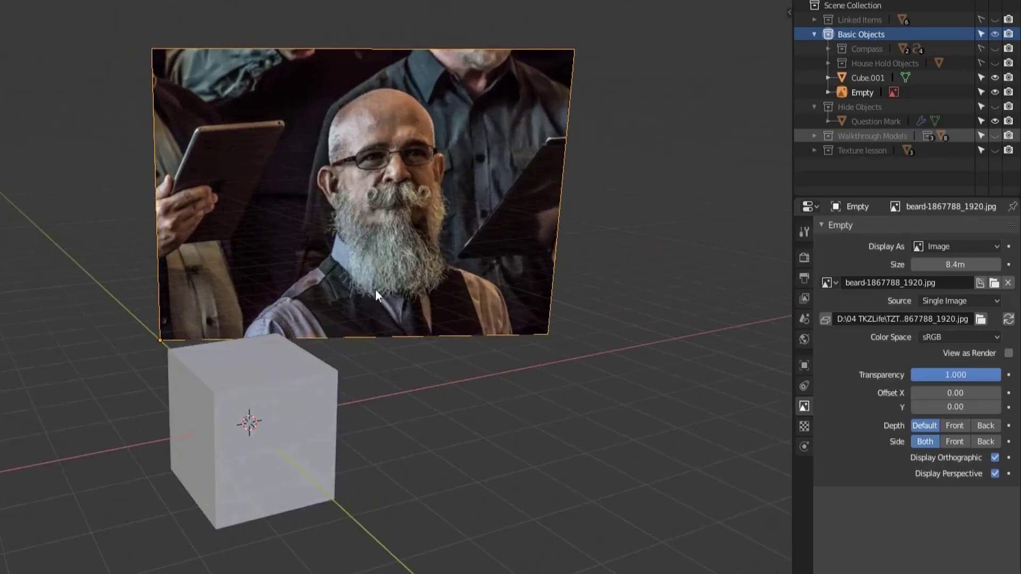
{"action": "middle_click_drag", "start_coordinate": [332, 295], "coordinate": [424, 297]}
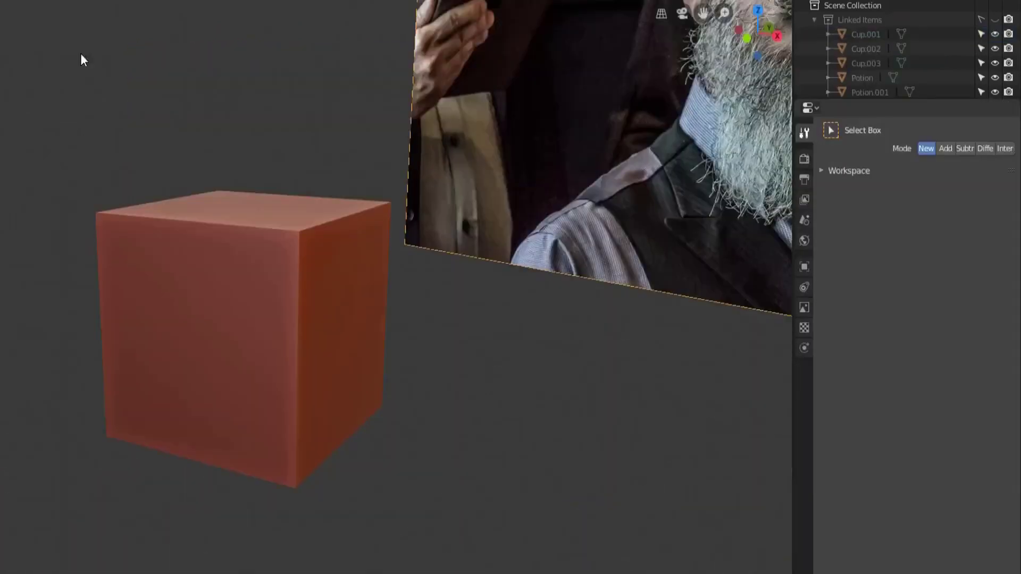
{"action": "middle_click_drag", "start_coordinate": [81, 53], "coordinate": [461, 199]}
{"action": "scroll", "coordinate": [421, 199], "scroll_direction": "down", "scroll_amount": 3}
{"action": "middle_click_drag", "start_coordinate": [381, 199], "coordinate": [200, 352], "text": "shift"}
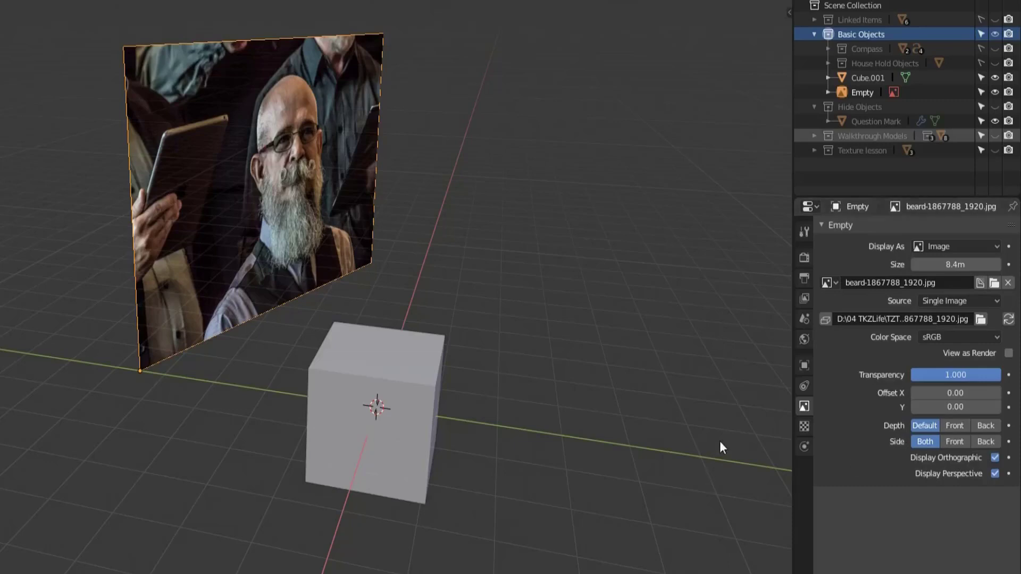
Step: Try drawing the photo in Front and then Back depth relative to the cube
{"action": "middle_click_drag", "start_coordinate": [505, 367], "coordinate": [138, 241]}
{"action": "middle_click_drag", "start_coordinate": [375, 290], "coordinate": [787, 404]}
{"action": "left_click", "coordinate": [953, 426]}
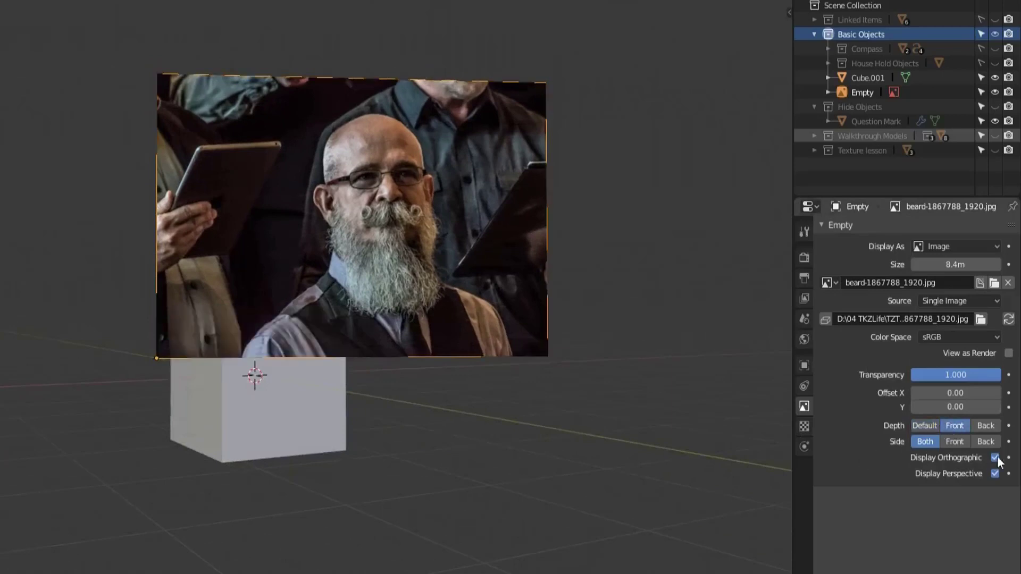
{"action": "left_click", "coordinate": [987, 426]}
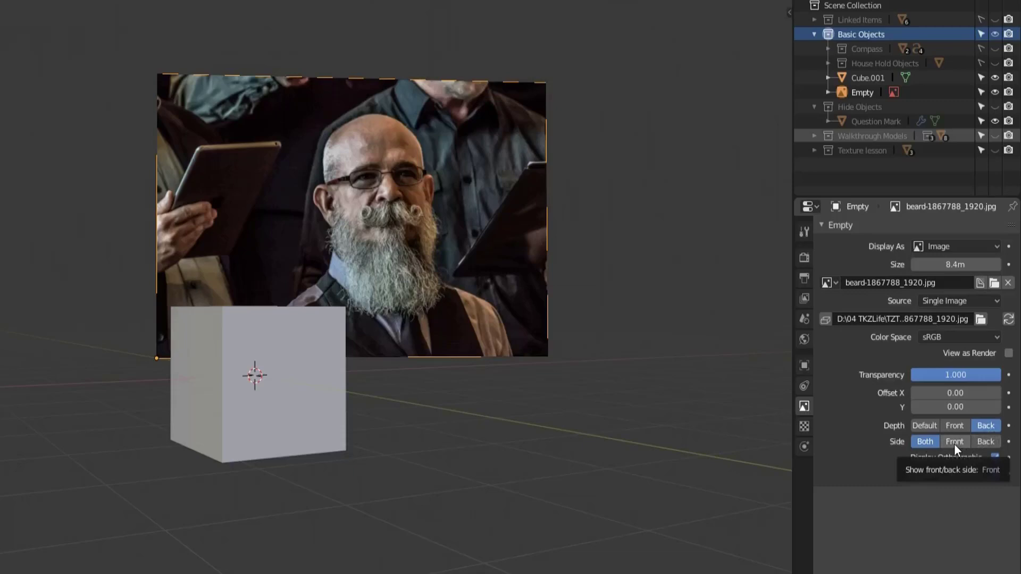
{"action": "middle_click_drag", "start_coordinate": [189, 385], "coordinate": [426, 409]}
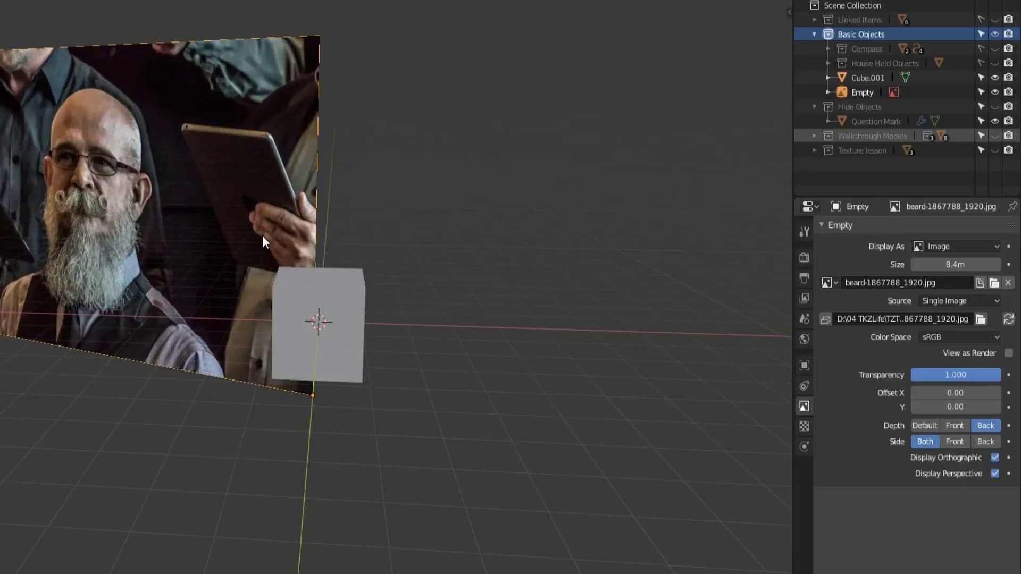
Step: Test Side as Front and Back, then set Side to Both and Depth to Default
{"action": "left_click", "coordinate": [960, 445]}
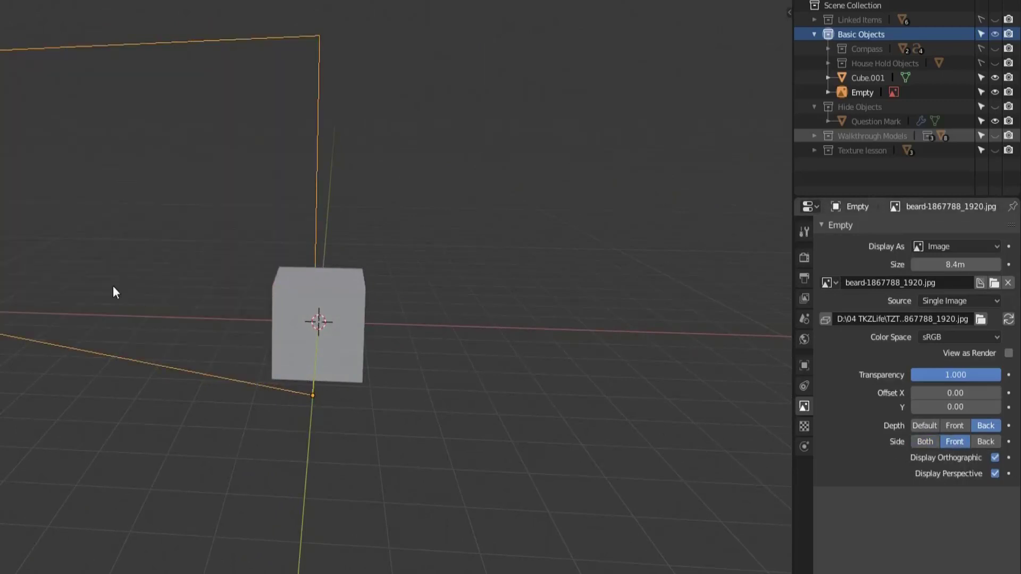
{"action": "middle_click_drag", "start_coordinate": [113, 290], "coordinate": [53, 311]}
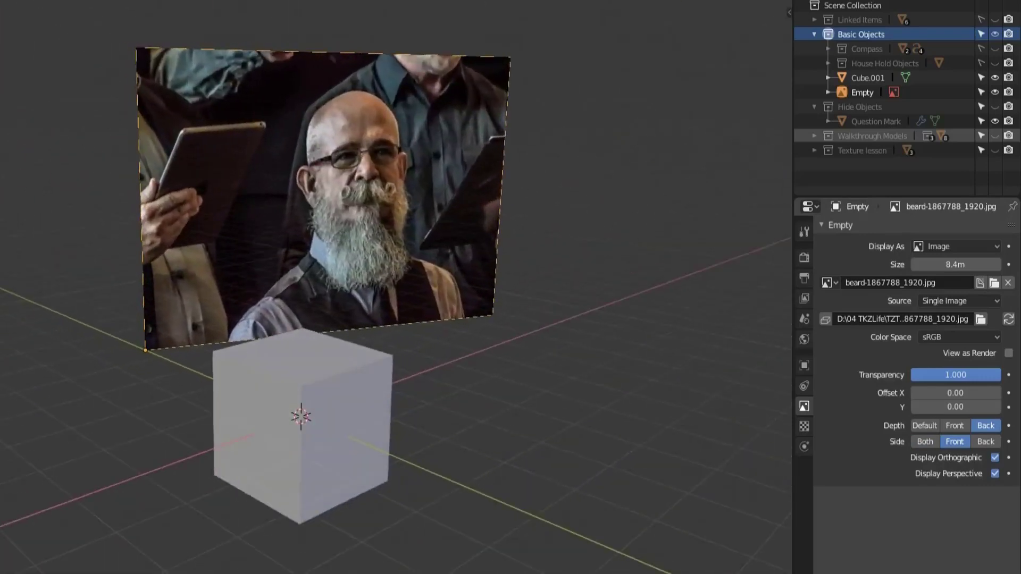
{"action": "left_click", "coordinate": [986, 441]}
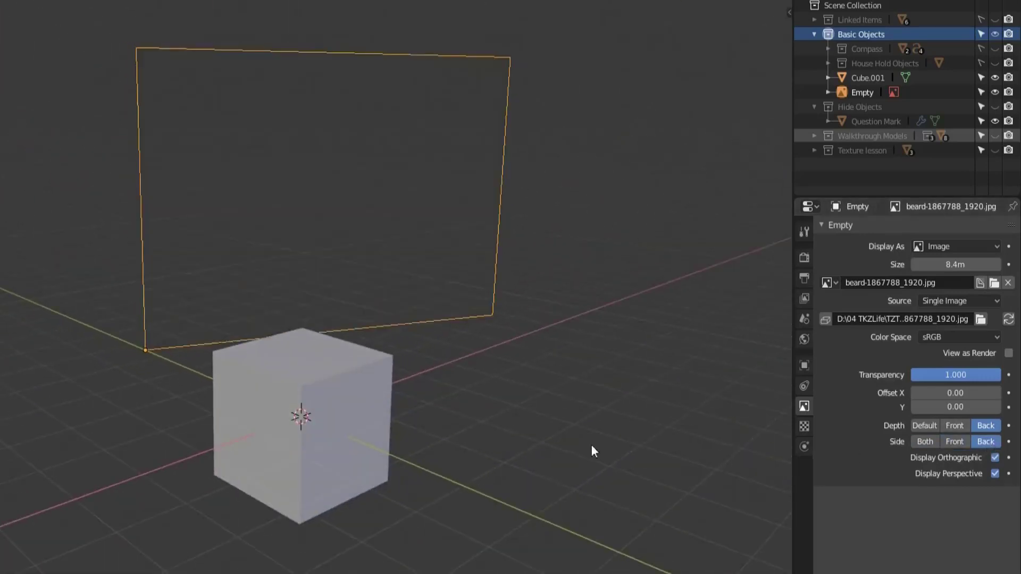
{"action": "middle_click_drag", "start_coordinate": [595, 449], "coordinate": [410, 367]}
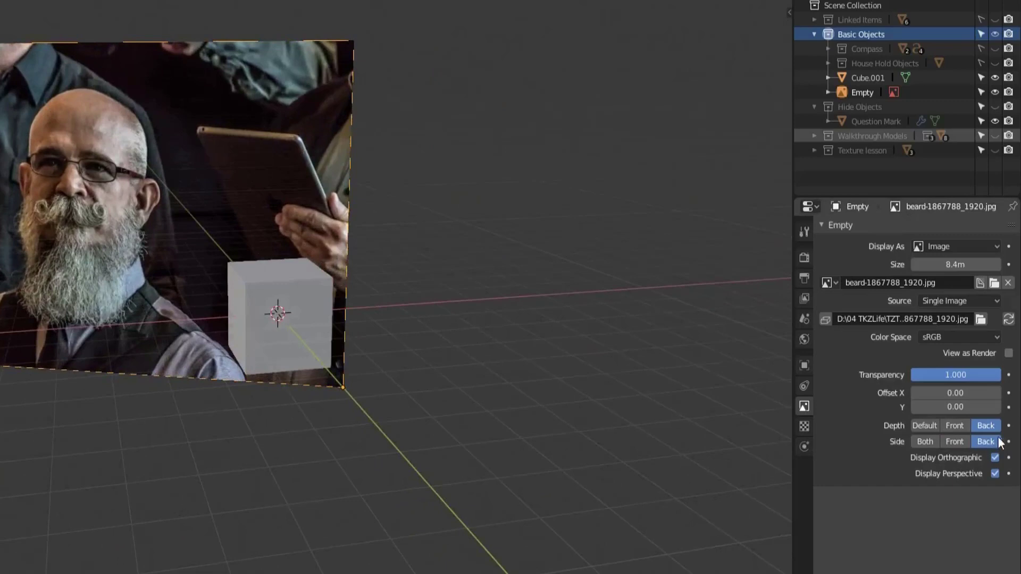
{"action": "left_click", "coordinate": [929, 445]}
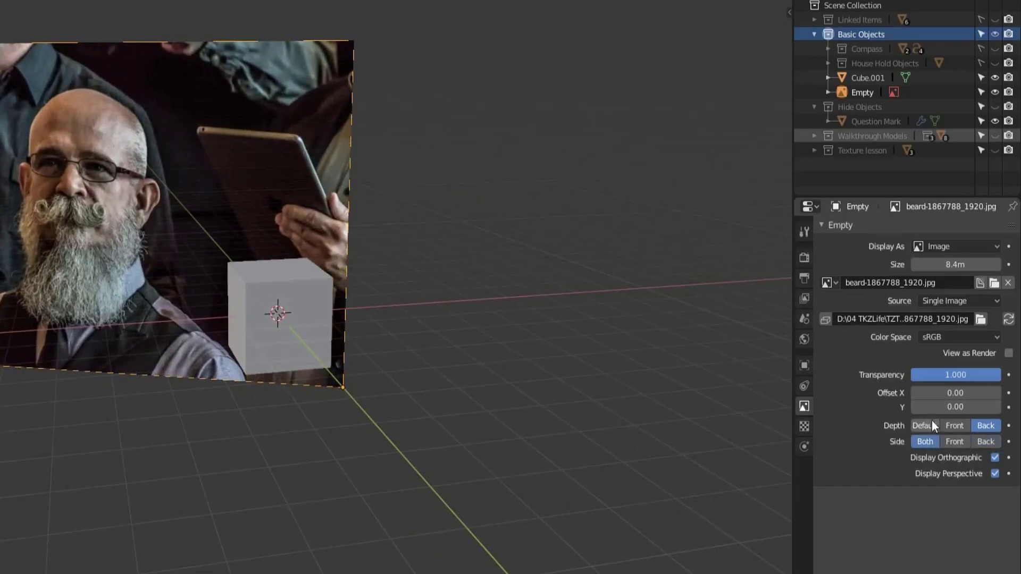
{"action": "left_click", "coordinate": [923, 427]}
{"action": "middle_click_drag", "start_coordinate": [457, 290], "coordinate": [295, 292]}
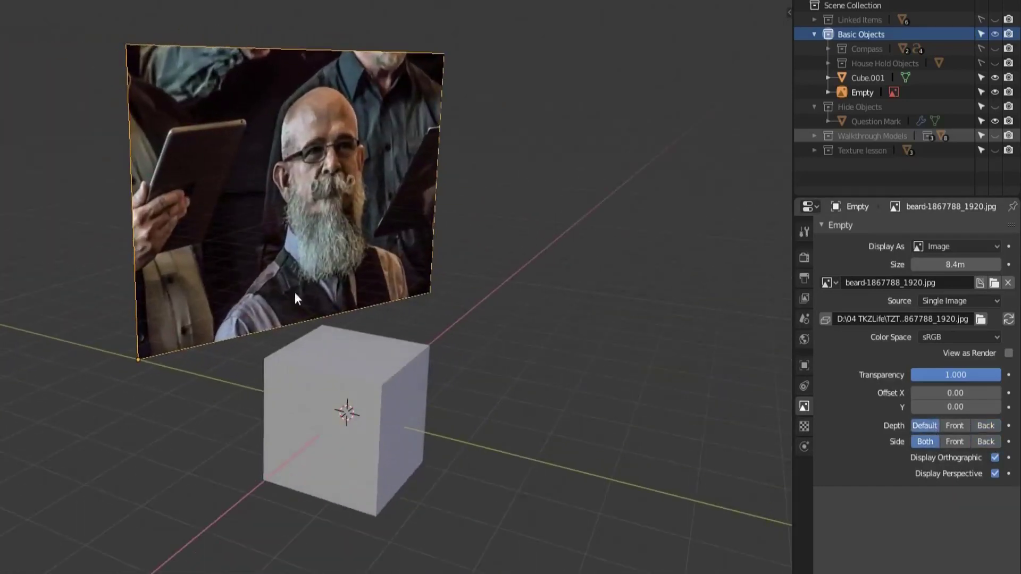
{"action": "middle_click_drag", "start_coordinate": [310, 352], "coordinate": [291, 320]}
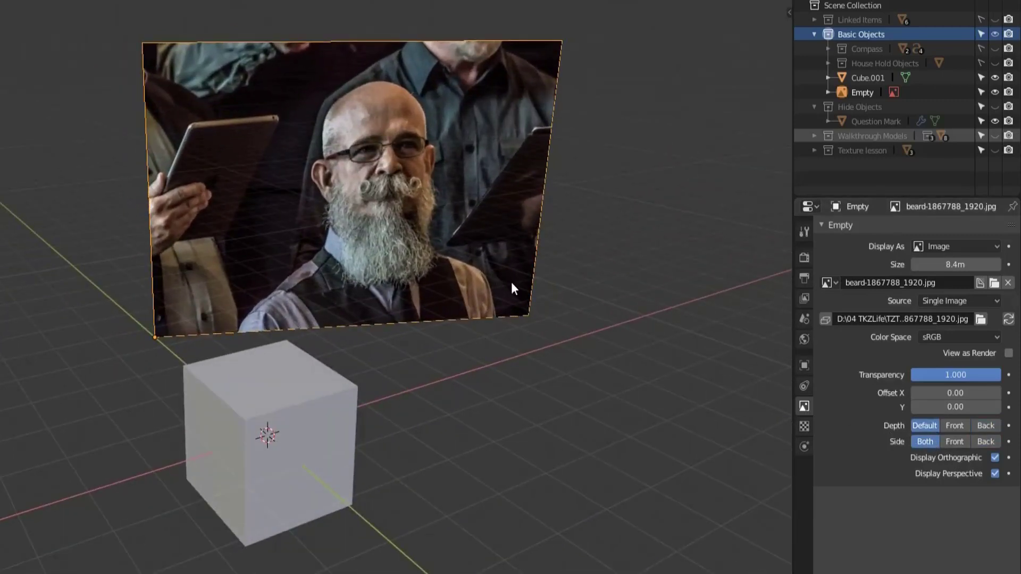
Step: Switch to front orthographic view with Numpad 1 and select the beard photo empty
{"action": "key", "text": "shift+a"}
{"action": "mouse_move", "coordinate": [511, 283]}
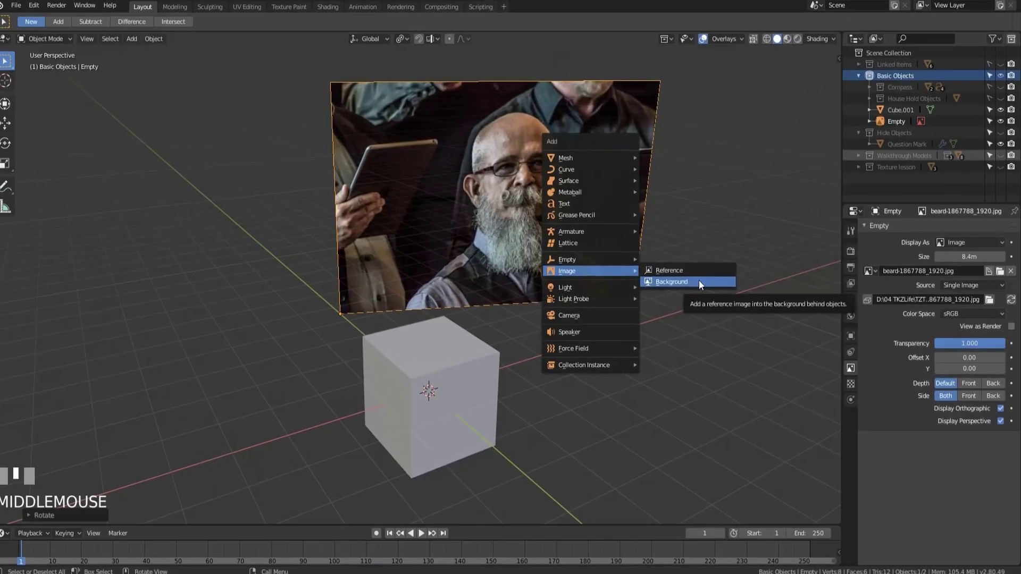
{"action": "left_click", "coordinate": [702, 279]}
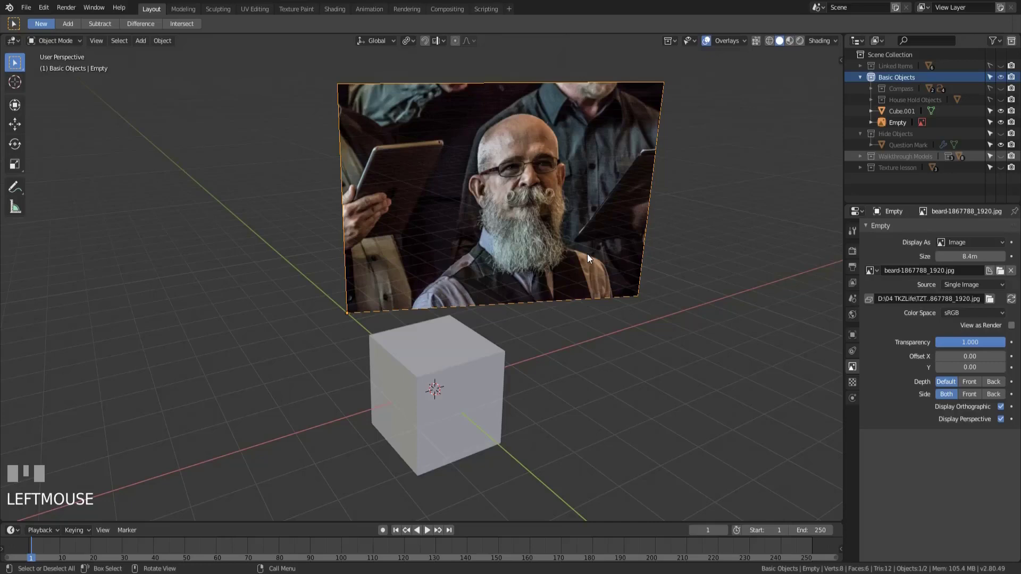
{"action": "key", "text": "KP_1"}
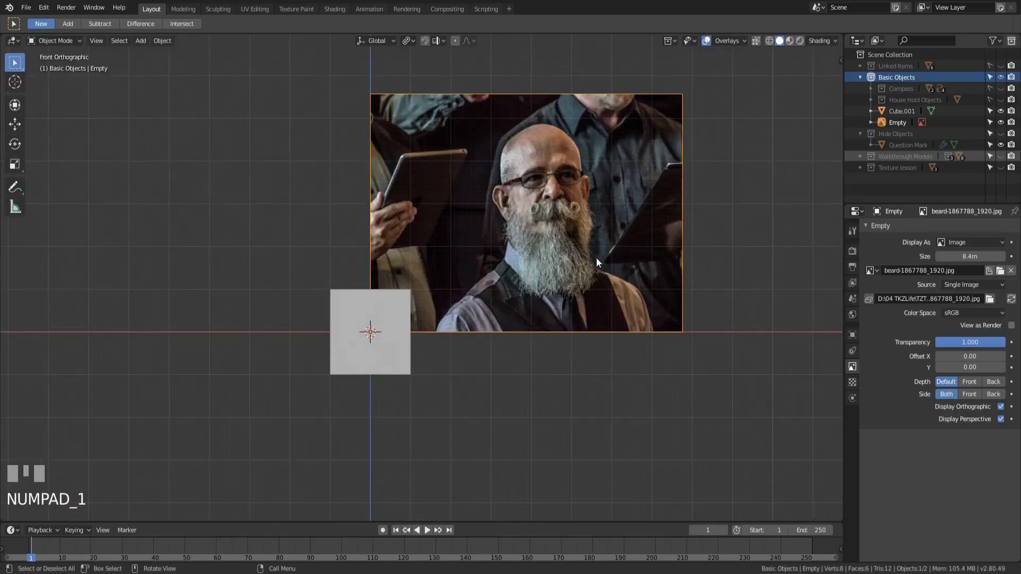
{"action": "left_click", "coordinate": [626, 225]}
Step: Delete the beard photo empty and recentre the front view on the cube
{"action": "key", "text": "x"}
{"action": "key", "text": "Return"}
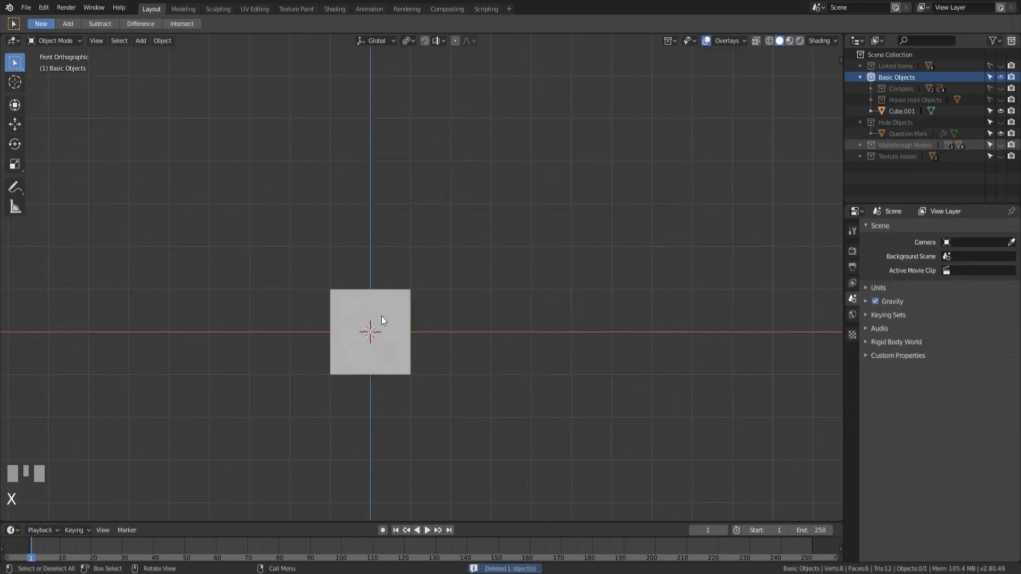
{"action": "middle_click_drag", "start_coordinate": [381, 316], "coordinate": [527, 305], "text": "shift"}
{"action": "scroll", "coordinate": [527, 306], "scroll_direction": "up", "scroll_amount": 2}
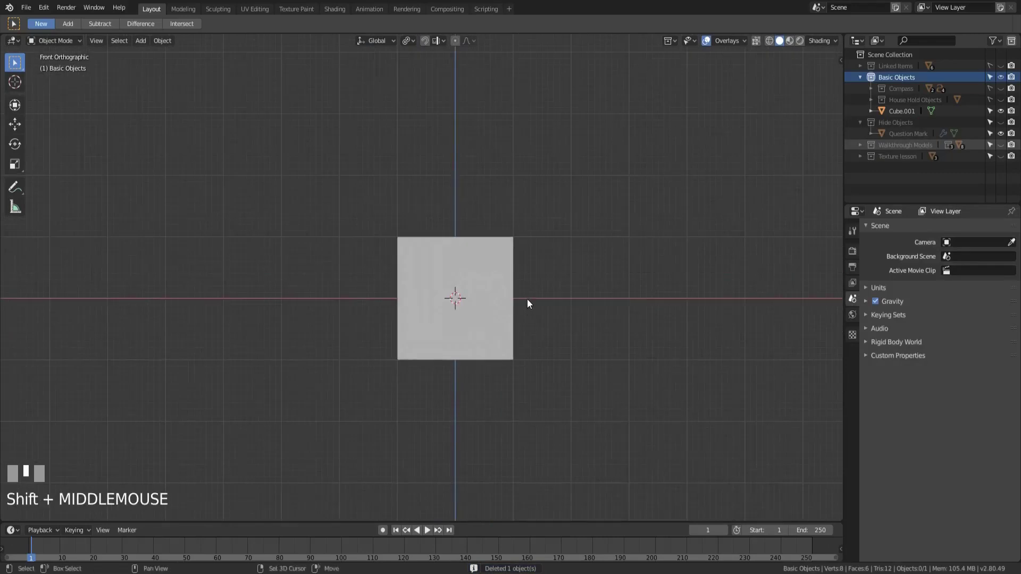
Step: Add the Character_Sintel model sheet as a background image empty
{"action": "key", "text": "shift+a"}
{"action": "mouse_move", "coordinate": [527, 299]}
{"action": "left_click", "coordinate": [585, 312]}
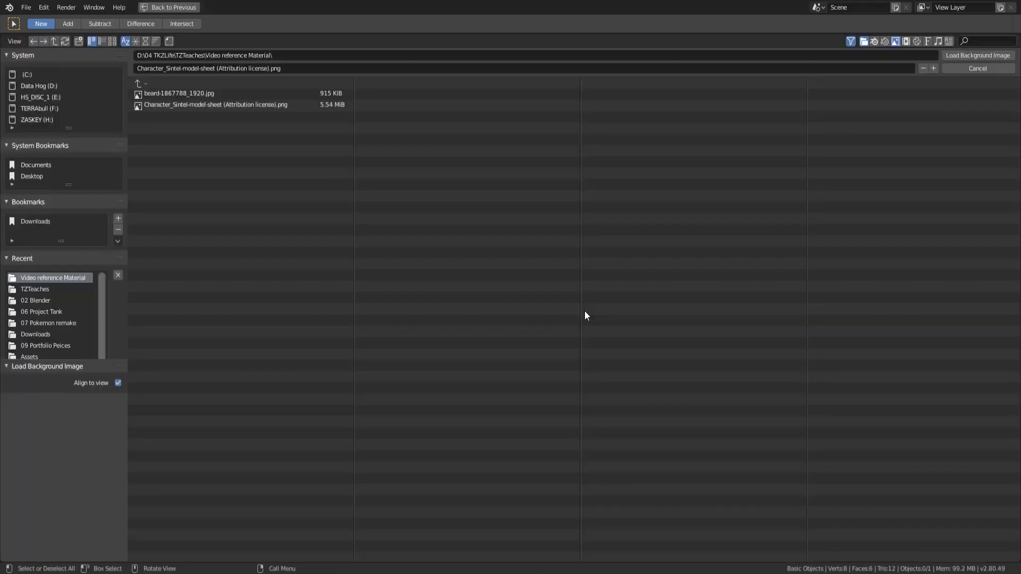
{"action": "left_click", "coordinate": [197, 104]}
{"action": "left_click", "coordinate": [969, 55]}
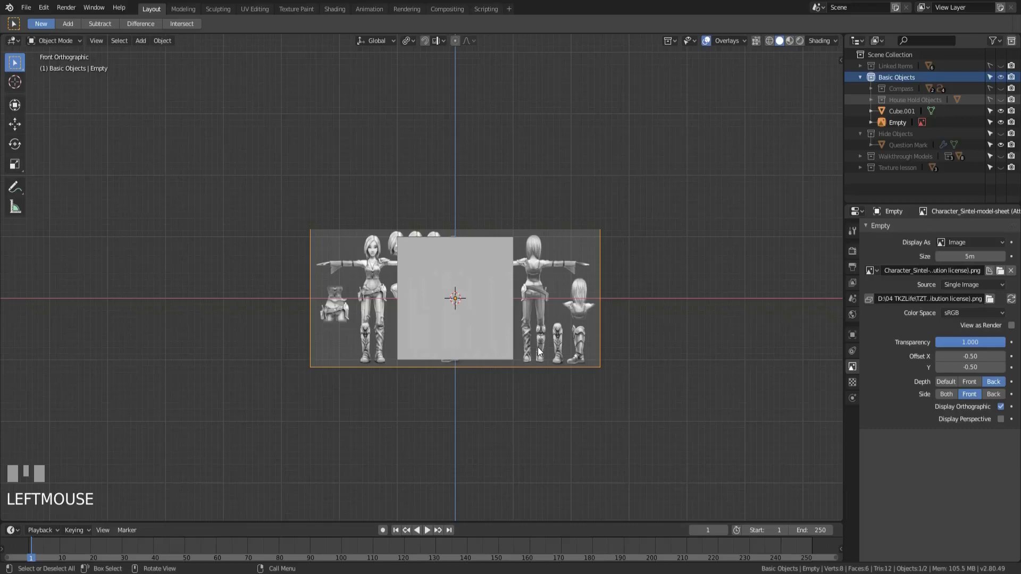
Step: Set the model sheet's Offset Y to 0
{"action": "left_click", "coordinate": [976, 368]}
{"action": "type", "text": "-0.5"}
{"action": "key", "text": "BackSpace"}
{"action": "key", "text": "BackSpace"}
{"action": "key", "text": "BackSpace"}
{"action": "key", "text": "BackSpace"}
{"action": "type", "text": "0"}
{"action": "key", "text": "Return"}
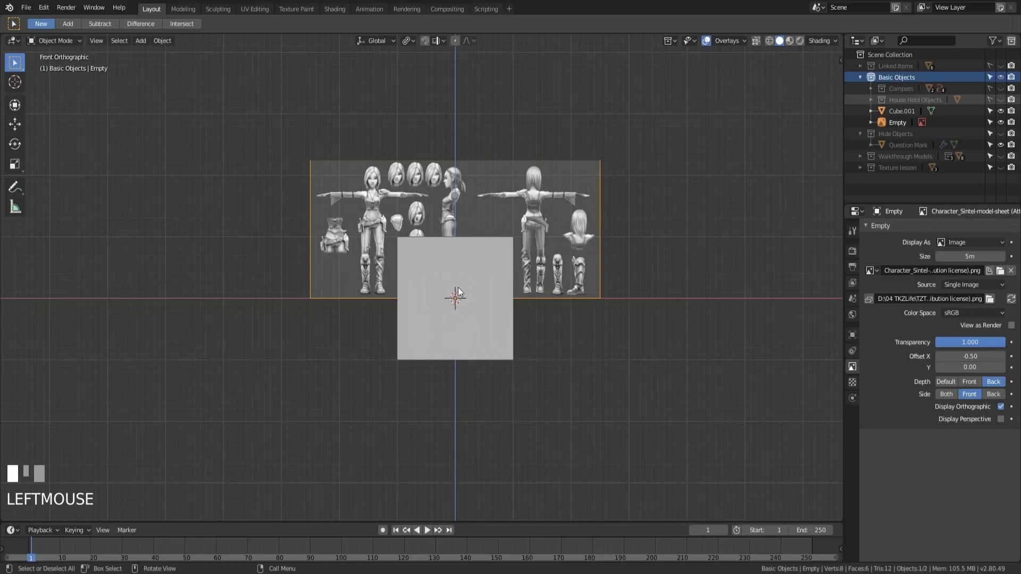
Step: Merge all the cube's vertices At Center into one vertex, then return to Object Mode
{"action": "left_click", "coordinate": [483, 287]}
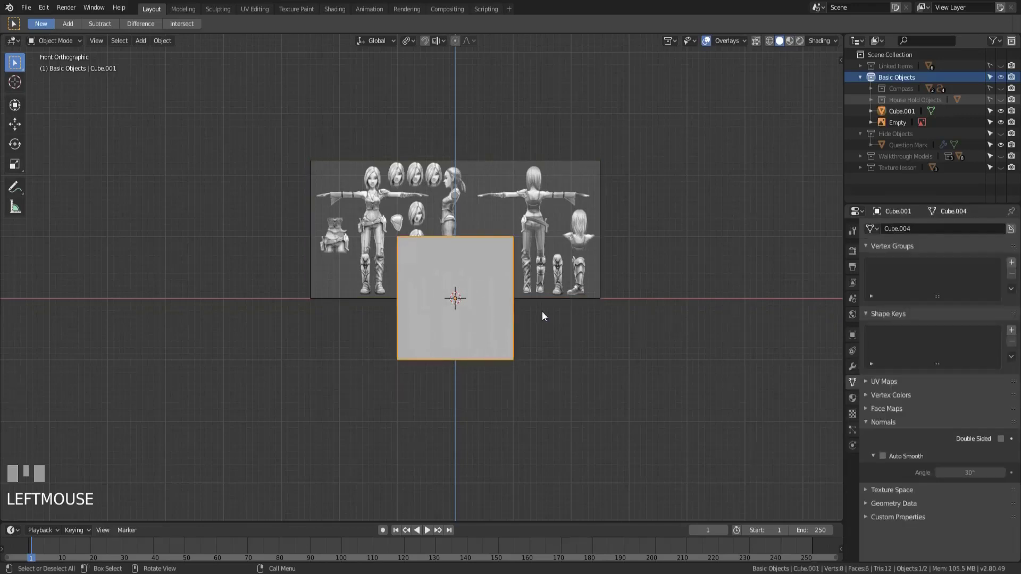
{"action": "key", "text": "Tab"}
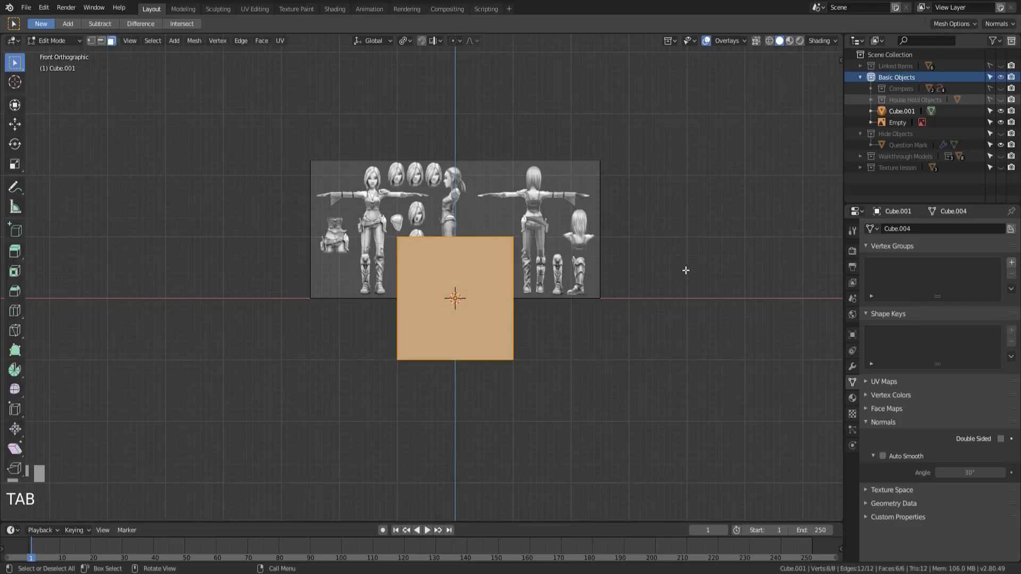
{"action": "key", "text": "alt+m"}
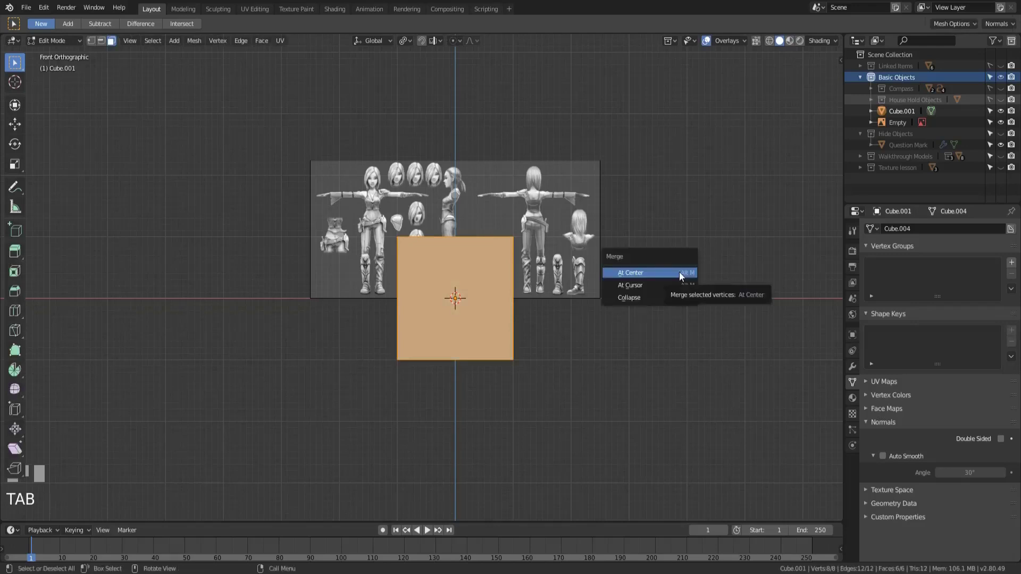
{"action": "left_click", "coordinate": [678, 272]}
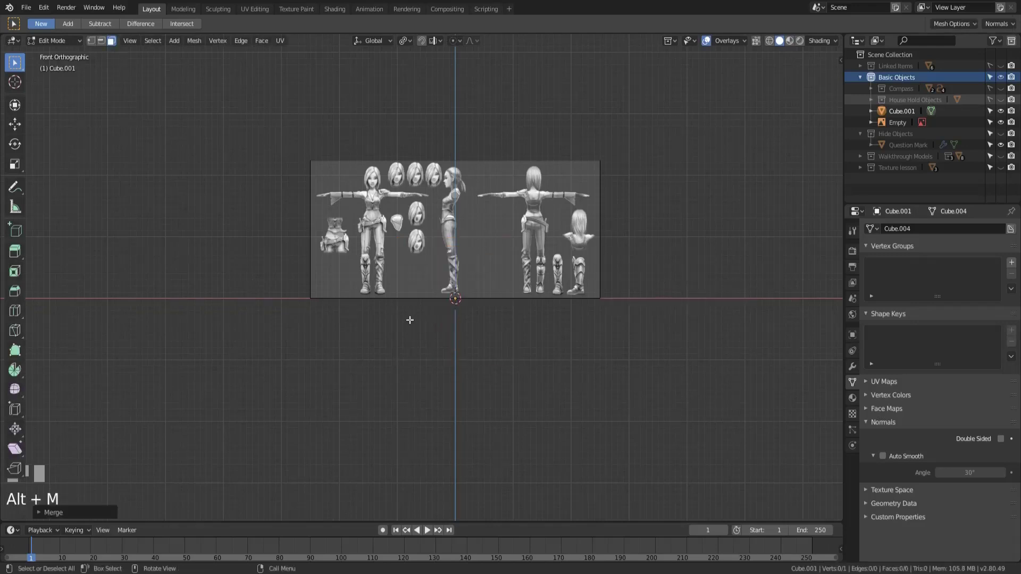
{"action": "scroll", "coordinate": [477, 295], "scroll_direction": "up", "scroll_amount": 1}
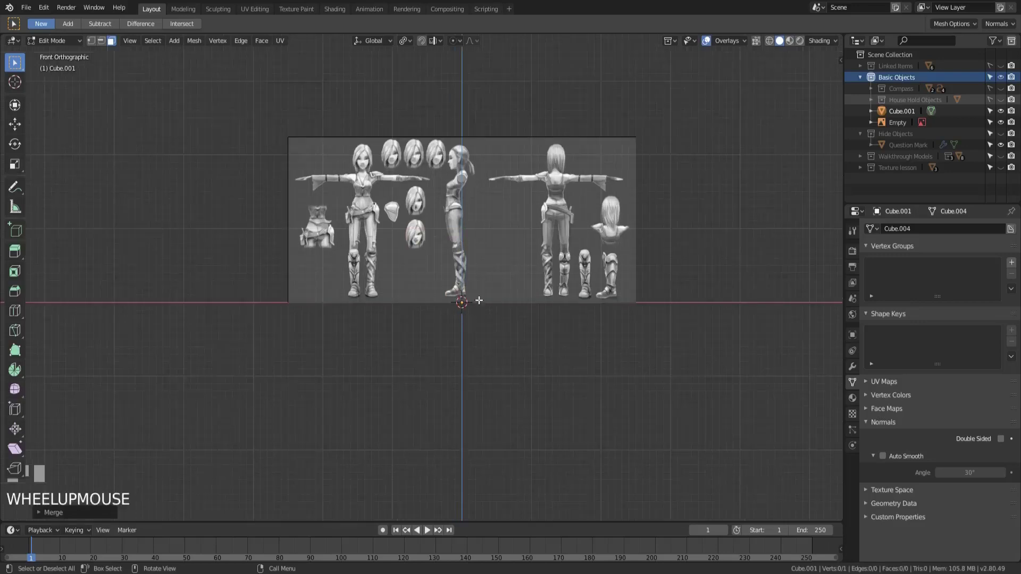
{"action": "scroll", "coordinate": [478, 300], "scroll_direction": "up", "scroll_amount": 2}
{"action": "middle_click_drag", "start_coordinate": [479, 301], "coordinate": [463, 334], "text": "shift"}
{"action": "key", "text": "Tab"}
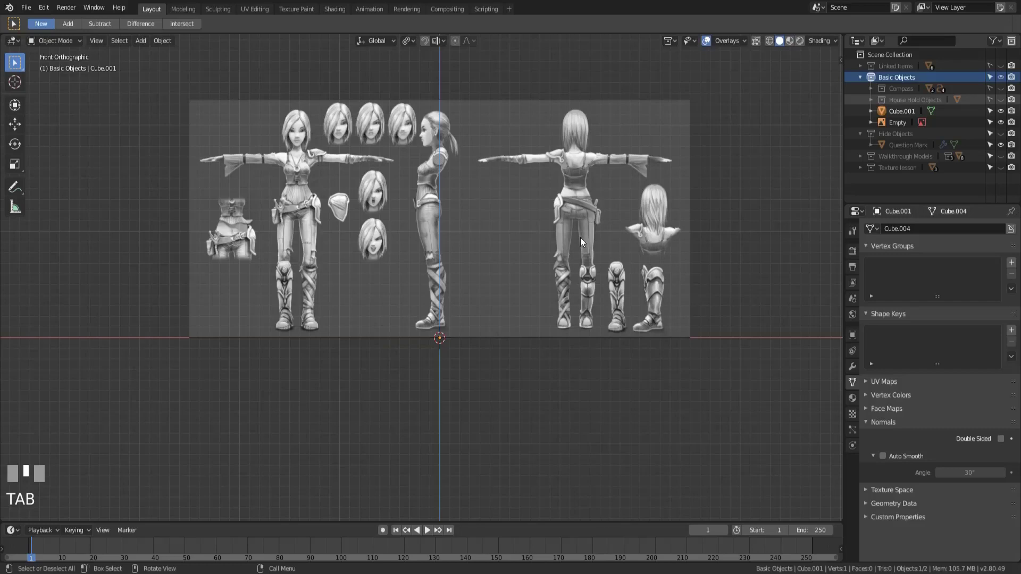
Step: Set the model sheet's Offset X to -0.21 to centre the front figure
{"action": "left_click", "coordinate": [521, 282]}
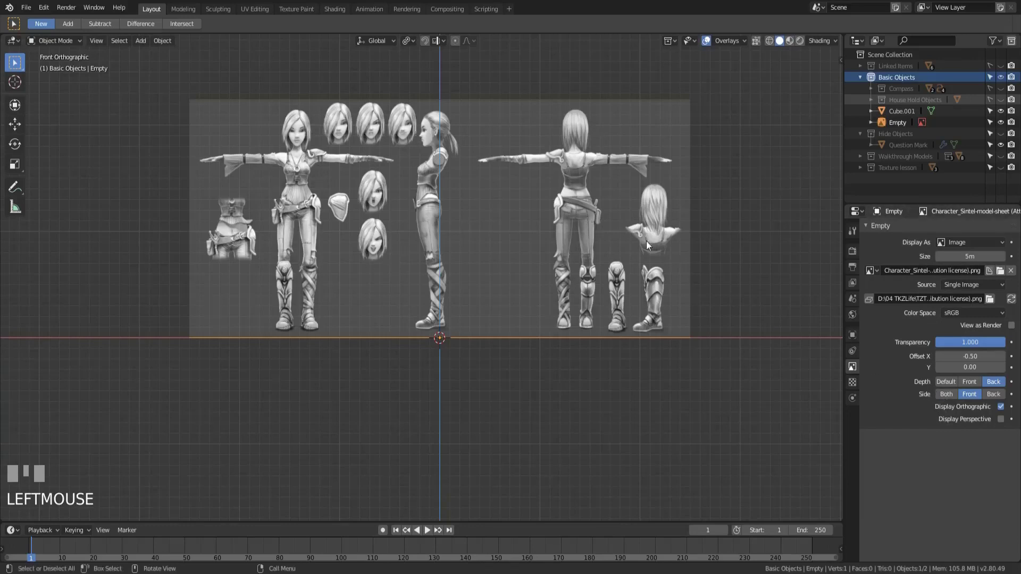
{"action": "left_click_drag", "start_coordinate": [970, 356], "coordinate": [998, 356]}
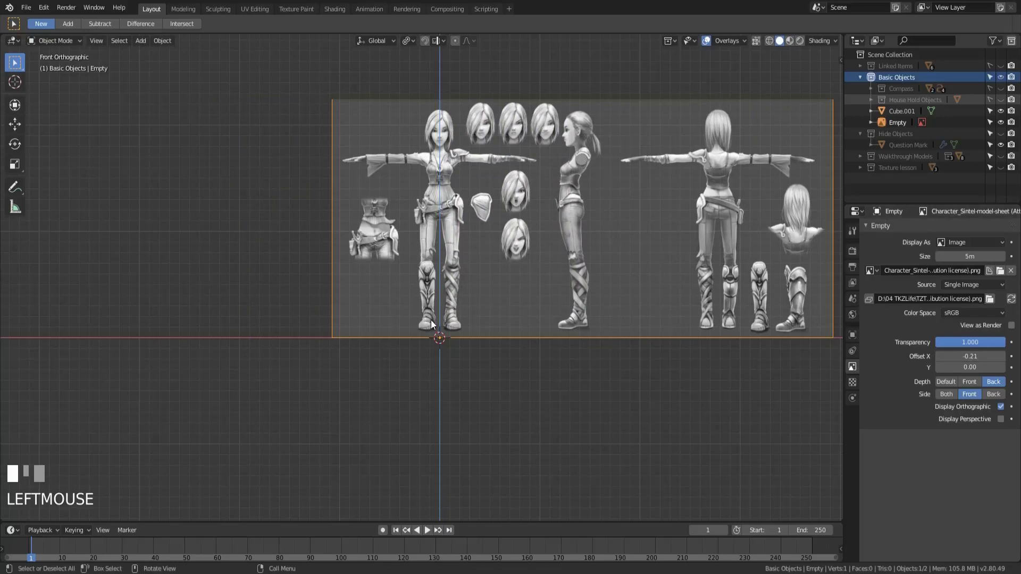
{"action": "key", "text": "KP_3"}
{"action": "middle_click_drag", "start_coordinate": [280, 315], "coordinate": [606, 317], "text": "shift"}
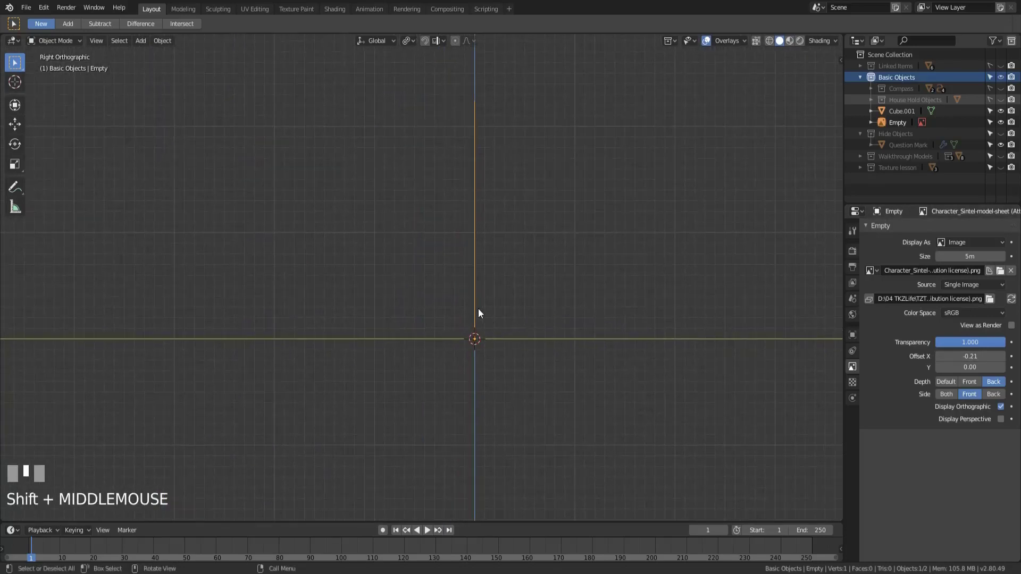
{"action": "middle_click_drag", "start_coordinate": [478, 313], "coordinate": [536, 330]}
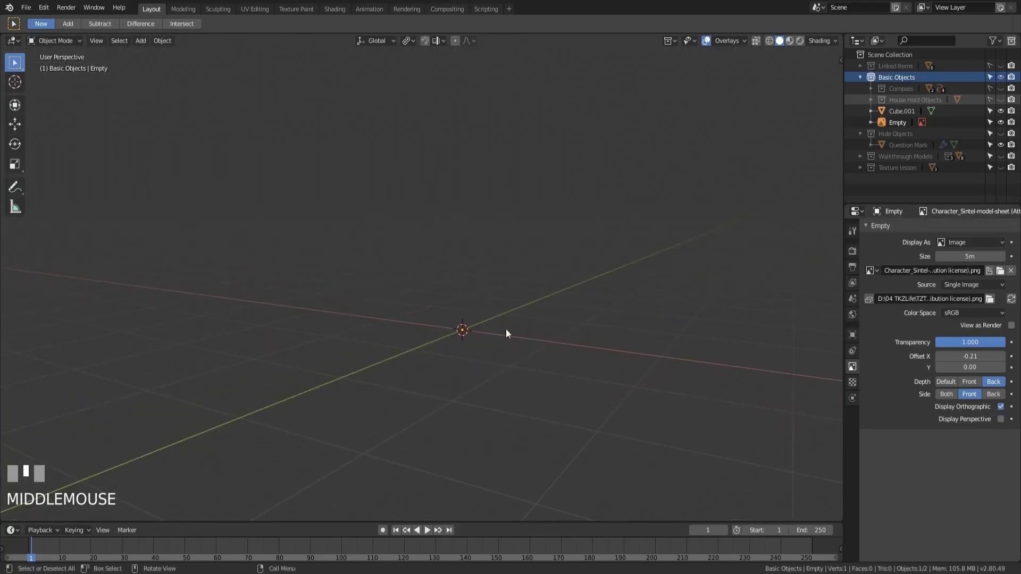
Step: Inspect the sheet in front view, then switch to Right Orthographic and recentre the origin
{"action": "key", "text": "KP_1"}
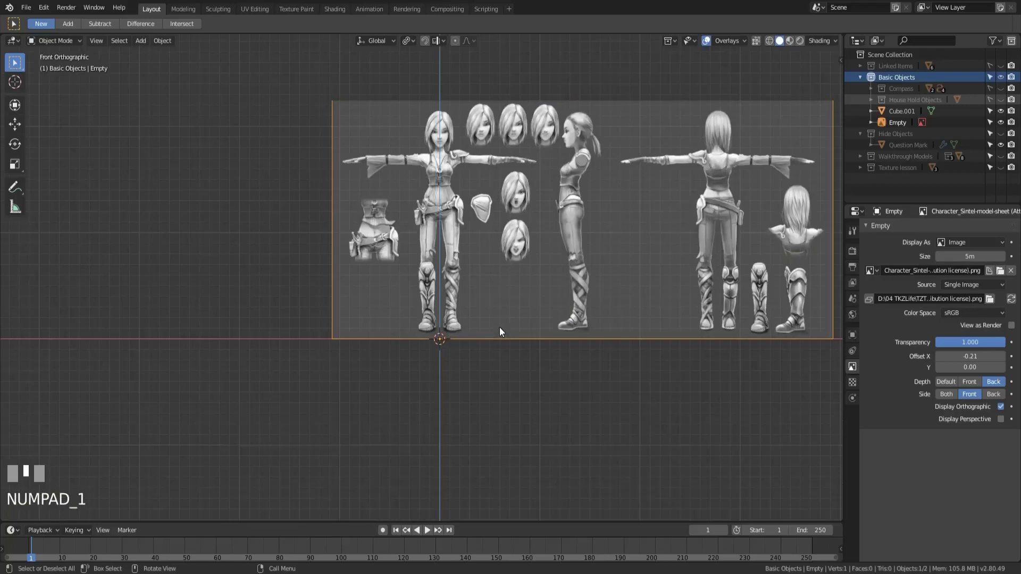
{"action": "scroll", "coordinate": [500, 327], "scroll_direction": "up", "scroll_amount": 4}
{"action": "scroll", "coordinate": [500, 327], "scroll_direction": "down", "scroll_amount": 2}
{"action": "middle_click_drag", "start_coordinate": [500, 327], "coordinate": [496, 406], "text": "shift"}
{"action": "scroll", "coordinate": [496, 391], "scroll_direction": "up", "scroll_amount": 2}
{"action": "scroll", "coordinate": [496, 390], "scroll_direction": "up", "scroll_amount": 1}
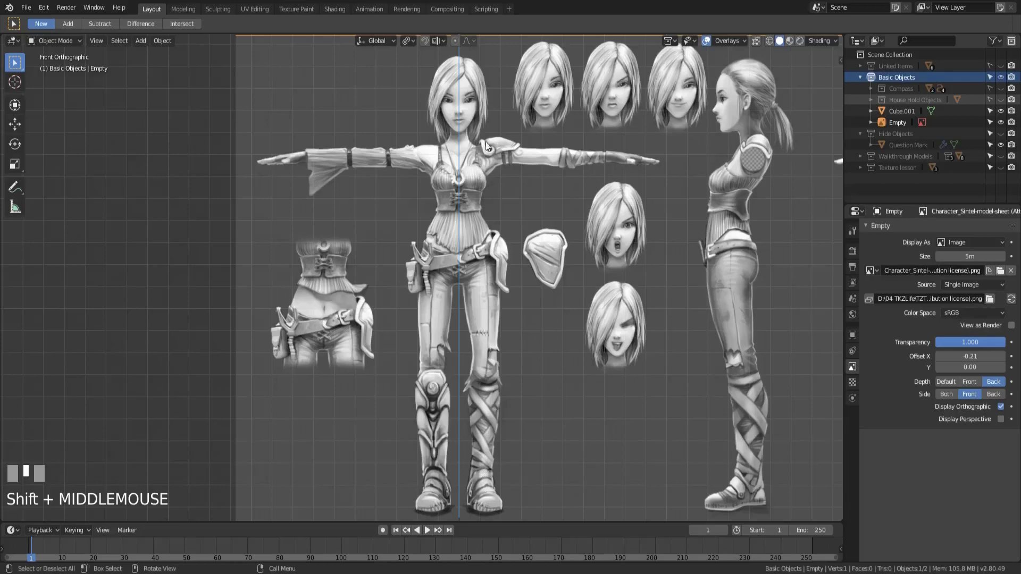
{"action": "key", "text": "KP_3"}
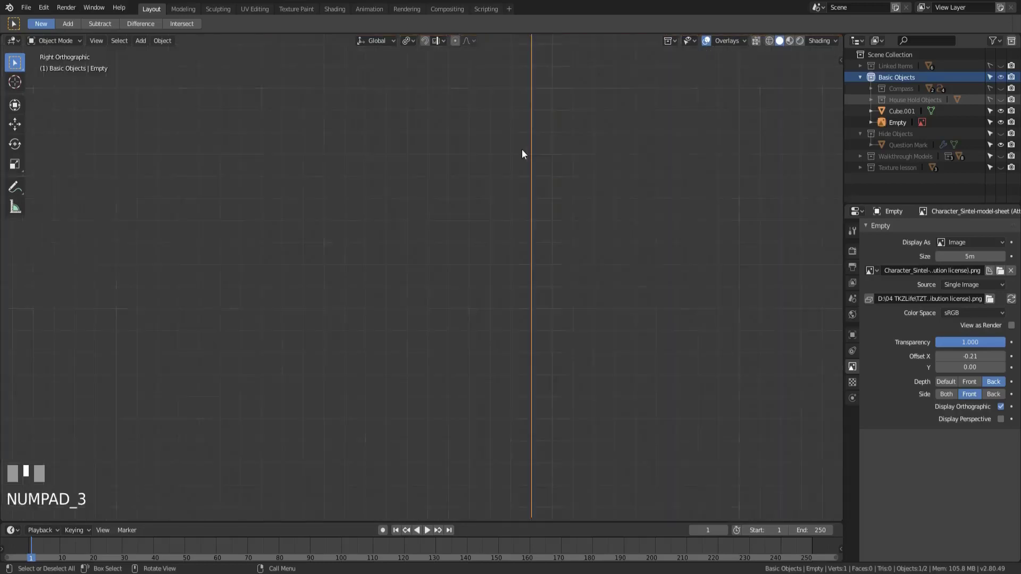
{"action": "scroll", "coordinate": [509, 343], "scroll_direction": "down", "scroll_amount": 2}
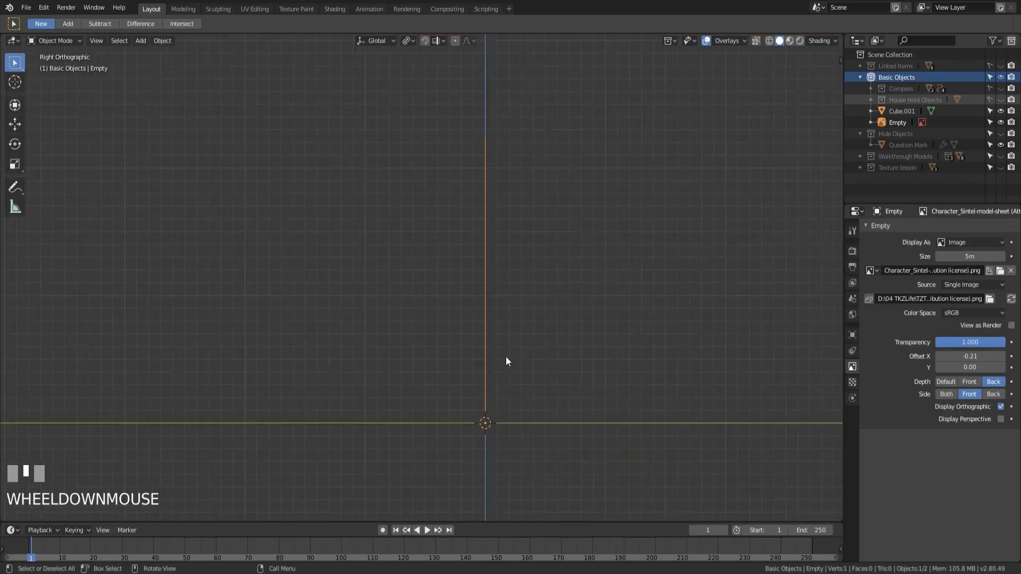
{"action": "middle_click_drag", "start_coordinate": [506, 359], "coordinate": [473, 363], "text": "shift"}
Step: Add Character_Sintel-model-sheet (Attribution license).png as a background image aligned to the right view
{"action": "key", "text": "shift+a"}
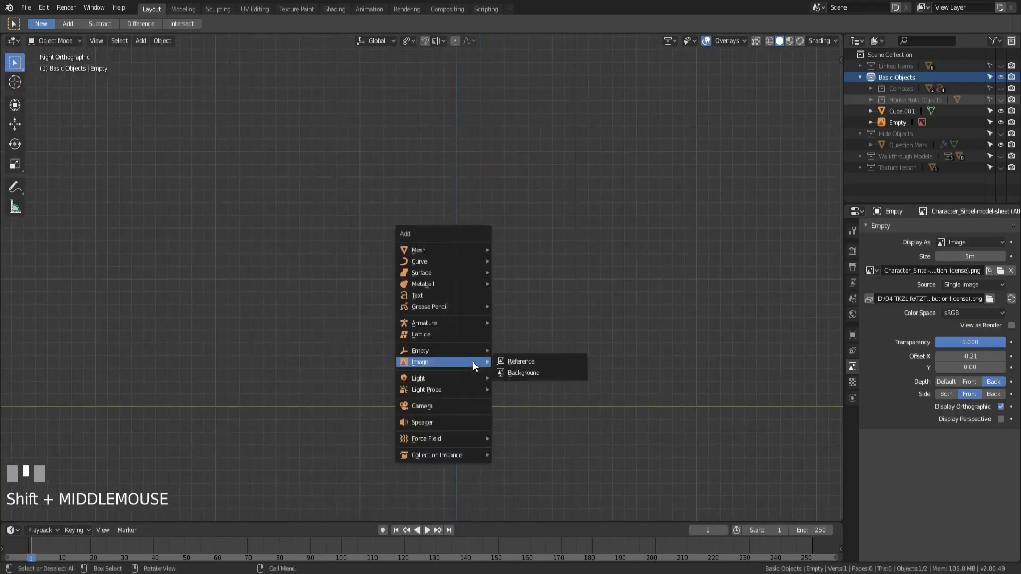
{"action": "left_click", "coordinate": [537, 373]}
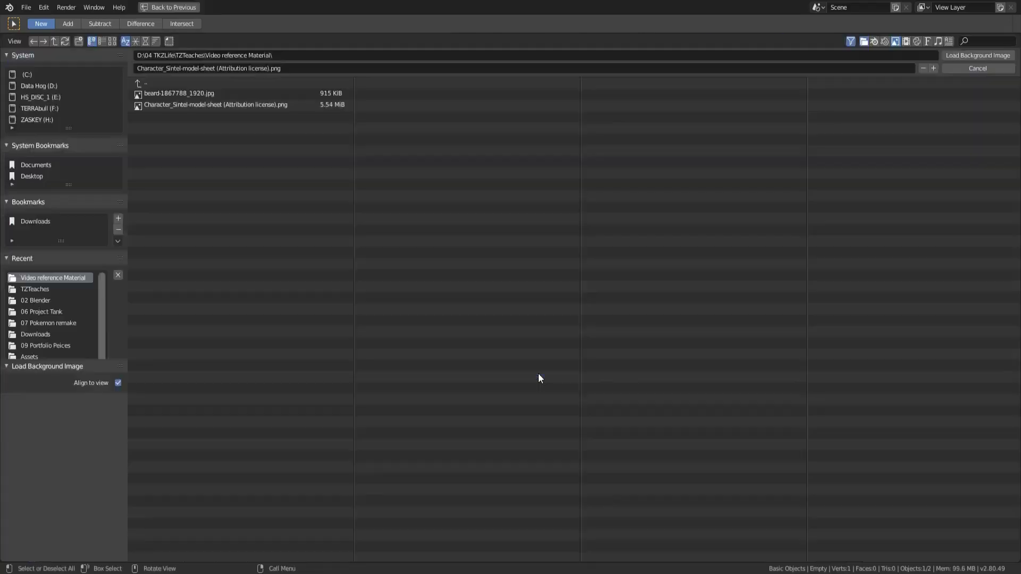
{"action": "left_click", "coordinate": [190, 106]}
{"action": "left_click", "coordinate": [977, 55]}
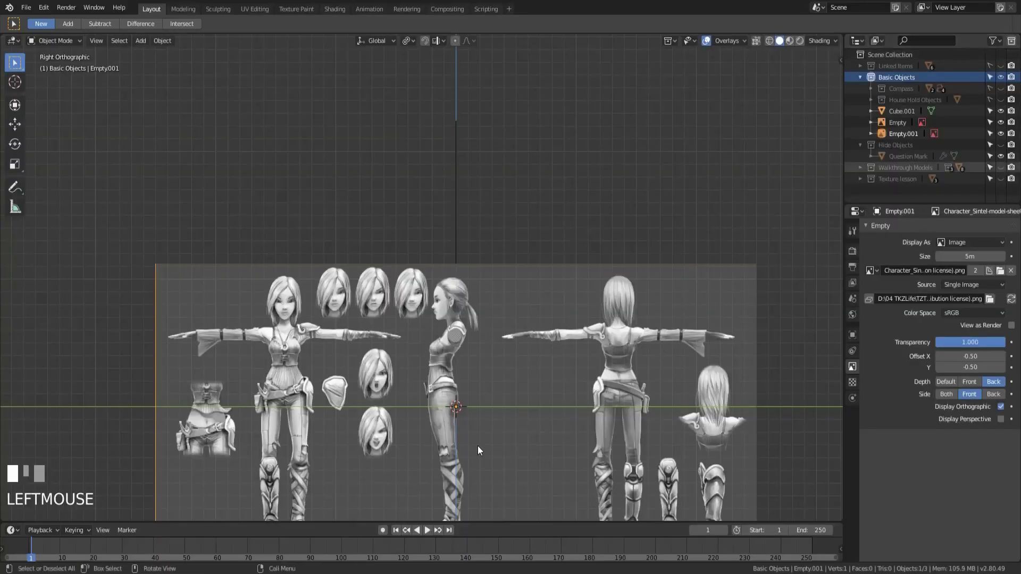
{"action": "scroll", "coordinate": [477, 446], "scroll_direction": "down", "scroll_amount": 2}
Step: Set the new sheet's Offset Y to 0 and check it from the front and right views
{"action": "left_click", "coordinate": [974, 367]}
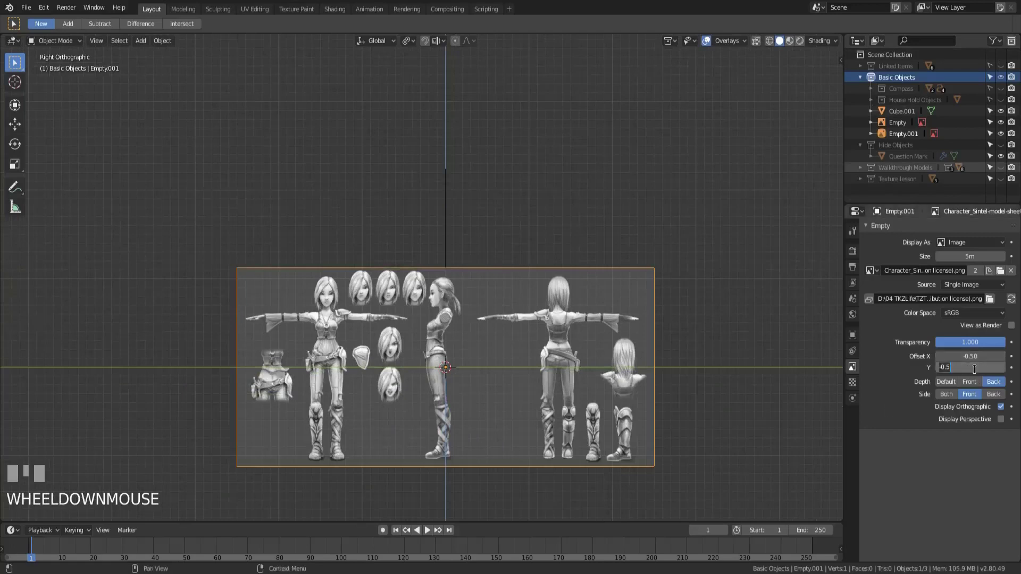
{"action": "type", "text": "00"}
{"action": "key", "text": "KP_Enter"}
{"action": "scroll", "coordinate": [521, 418], "scroll_direction": "up", "scroll_amount": 3}
{"action": "middle_click_drag", "start_coordinate": [521, 418], "coordinate": [501, 406], "text": "shift"}
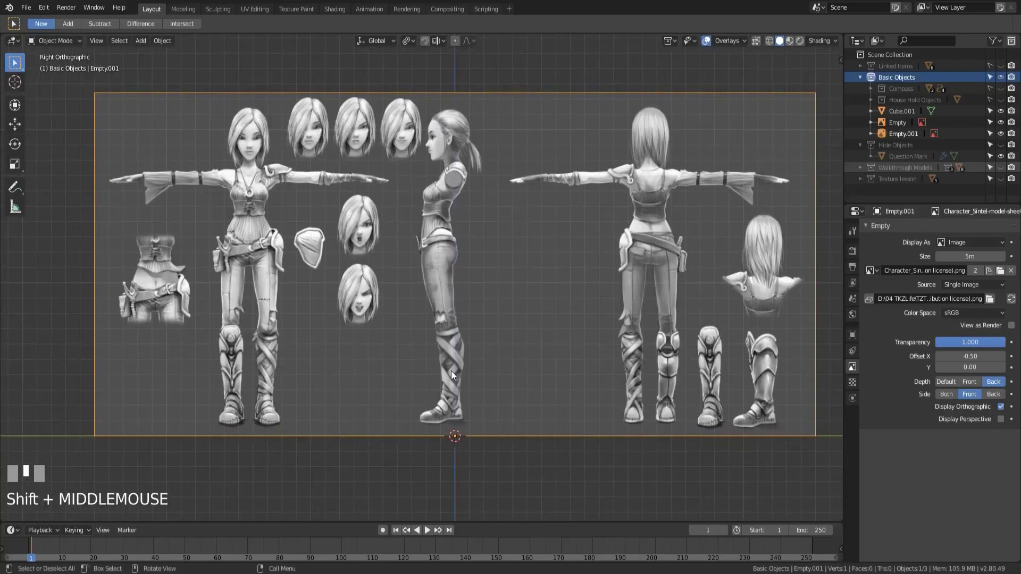
{"action": "key", "text": "KP_1"}
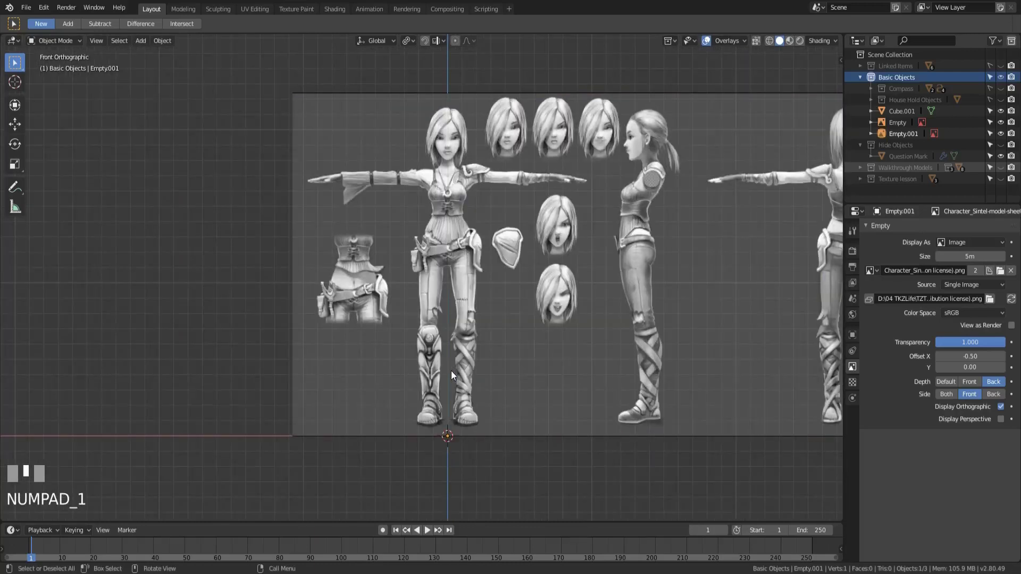
{"action": "key", "text": "KP_3"}
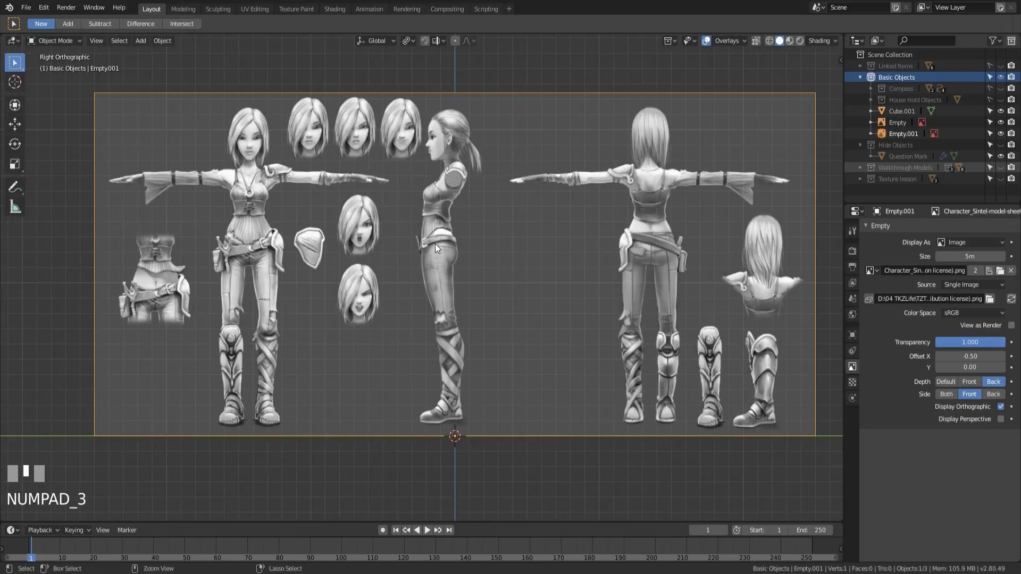
Step: Add the Character_Sintel model sheet as a background image facing the back view
{"action": "key", "text": "ctrl+KP_1"}
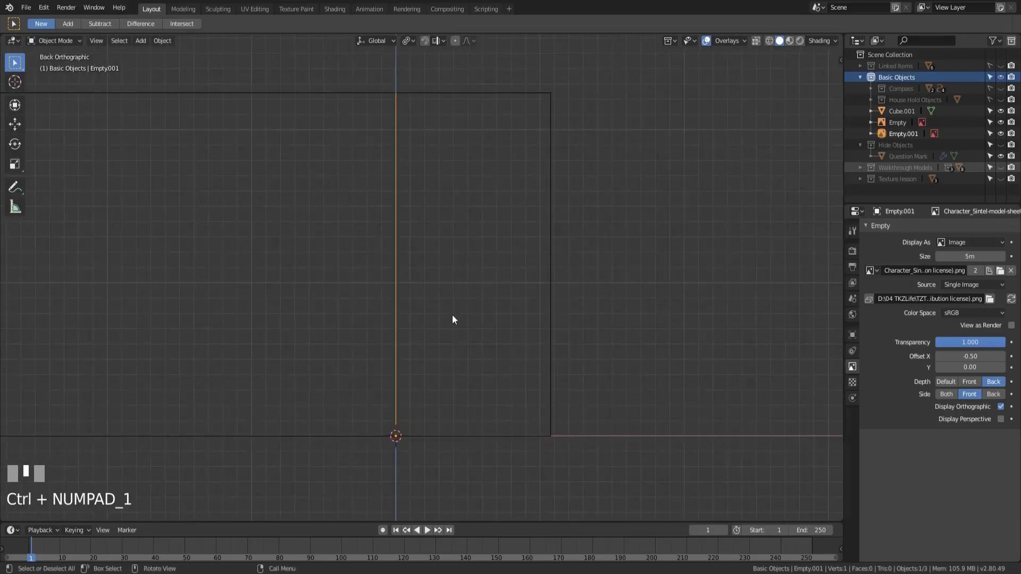
{"action": "key", "text": "shift+a"}
{"action": "mouse_move", "coordinate": [448, 366]}
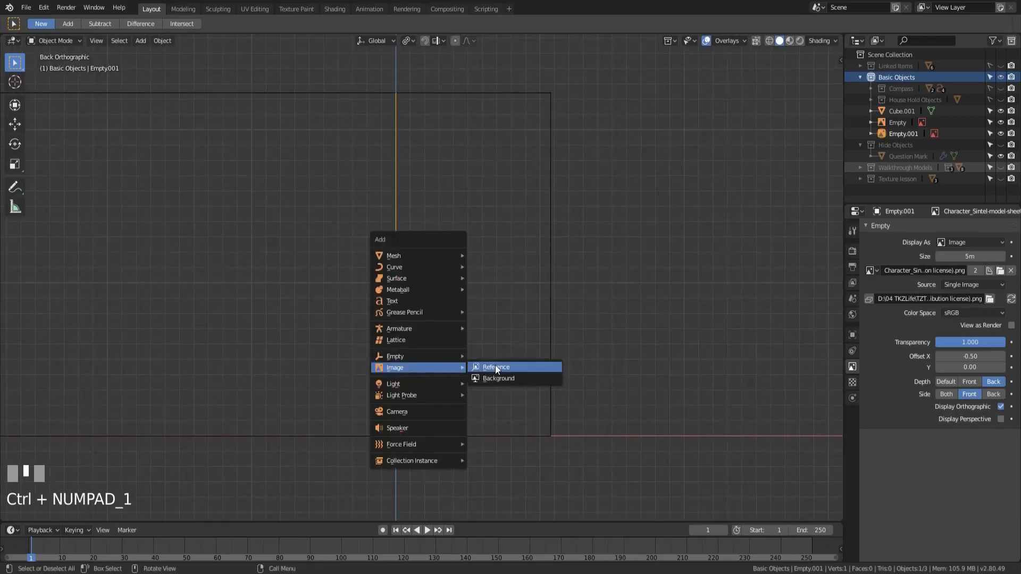
{"action": "left_click", "coordinate": [500, 379]}
{"action": "left_click", "coordinate": [207, 106]}
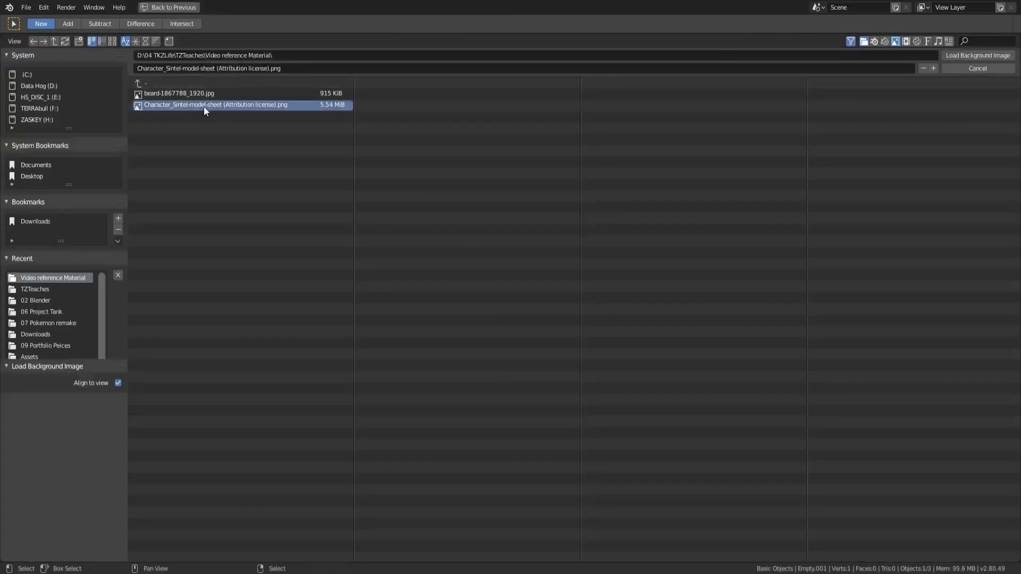
{"action": "left_click", "coordinate": [975, 55]}
Step: Shift the back image to Offset X -0.77, then check it against the front and right views
{"action": "left_click_drag", "start_coordinate": [970, 357], "coordinate": [909, 356]}
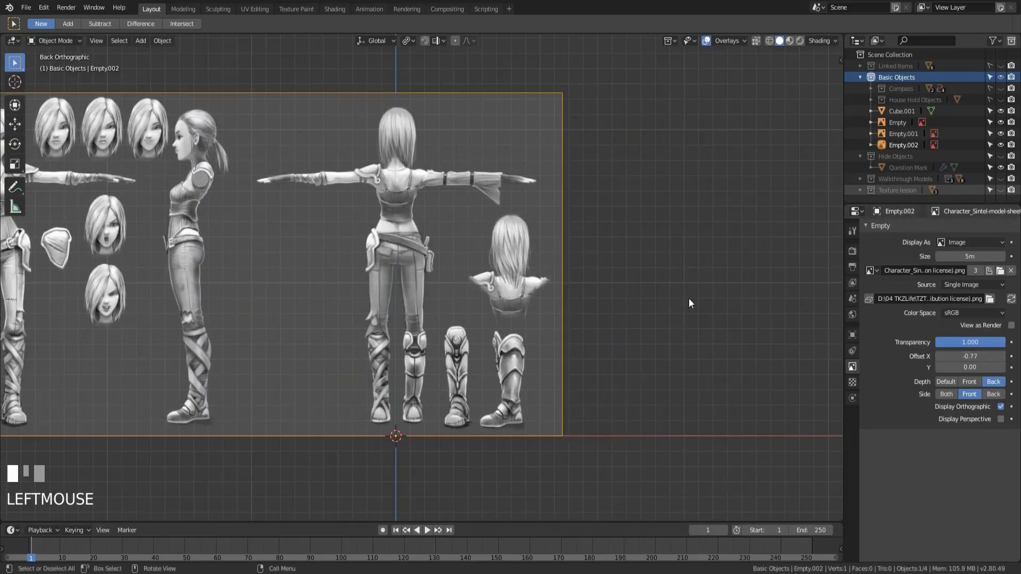
{"action": "key", "text": "KP_1"}
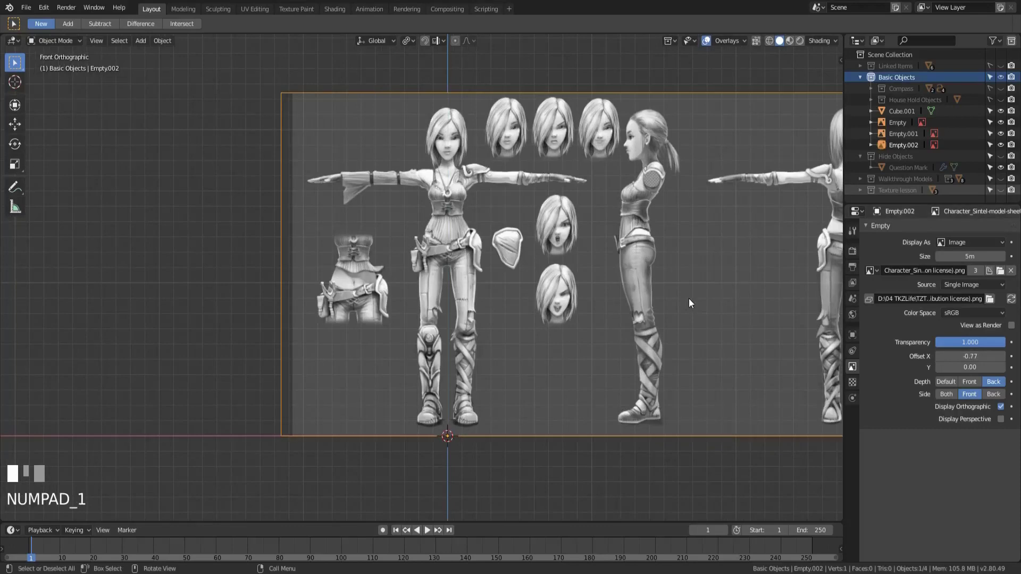
{"action": "key", "text": "KP_3"}
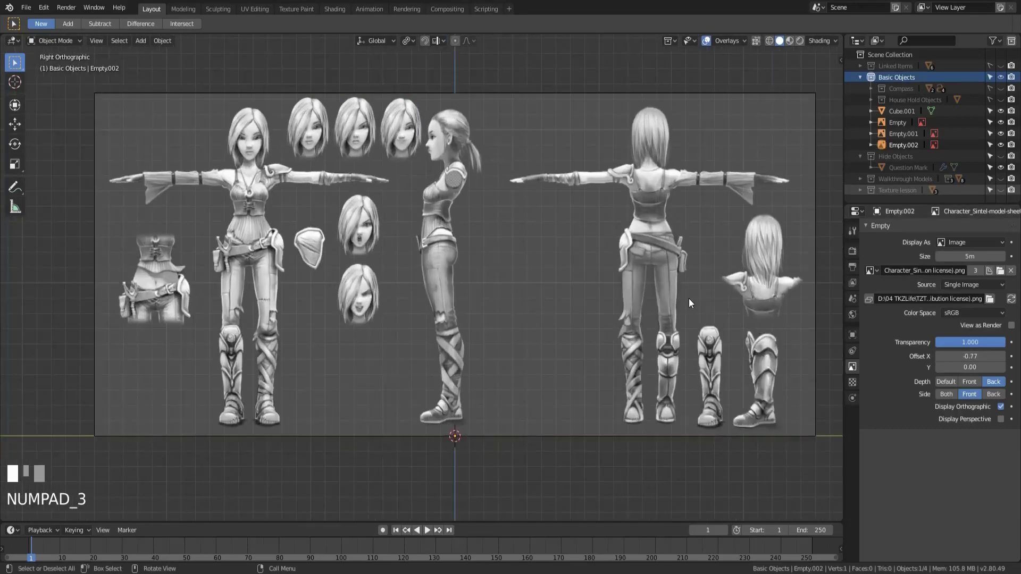
{"action": "key", "text": "ctrl+KP_1"}
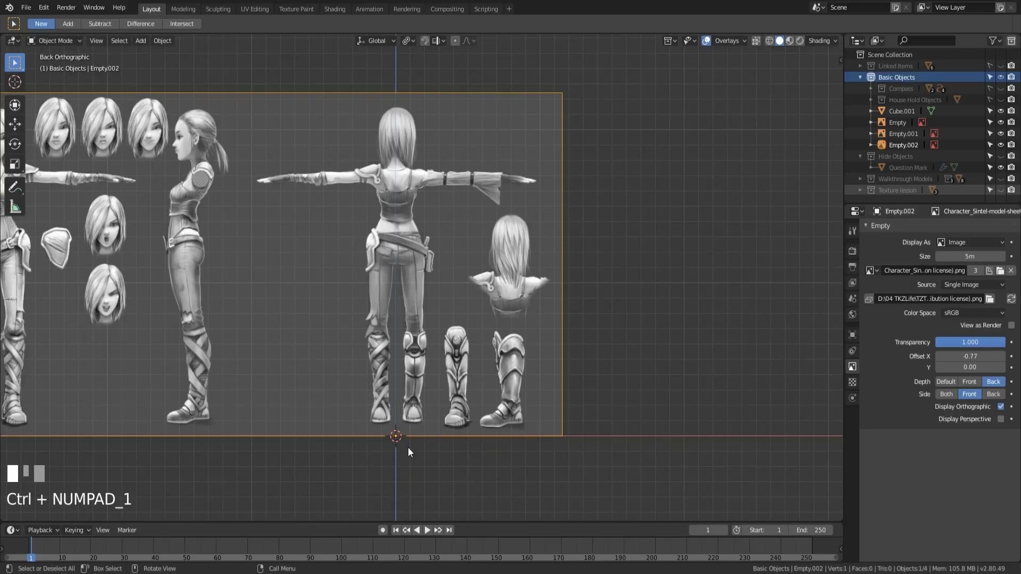
{"action": "middle_click_drag", "start_coordinate": [409, 452], "coordinate": [466, 419]}
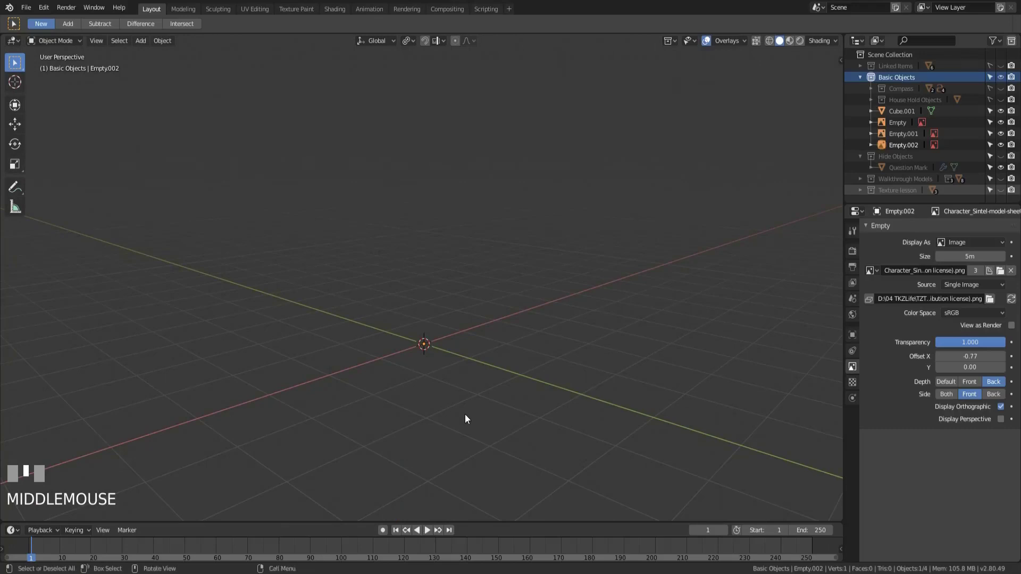
{"action": "key", "text": "KP_1"}
{"action": "scroll", "coordinate": [465, 414], "scroll_direction": "up", "scroll_amount": 3}
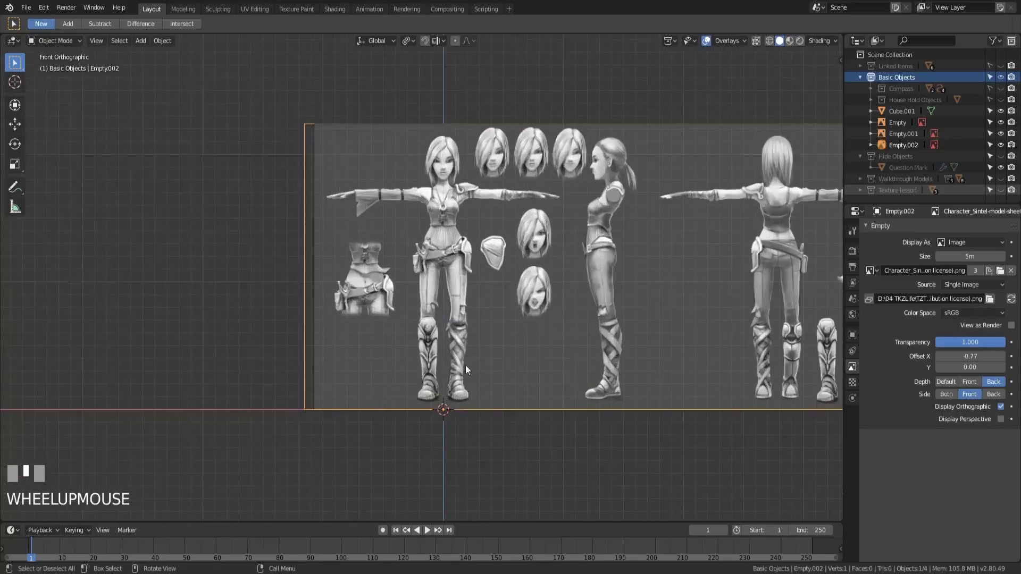
{"action": "middle_click_drag", "start_coordinate": [465, 365], "coordinate": [468, 356], "text": "shift"}
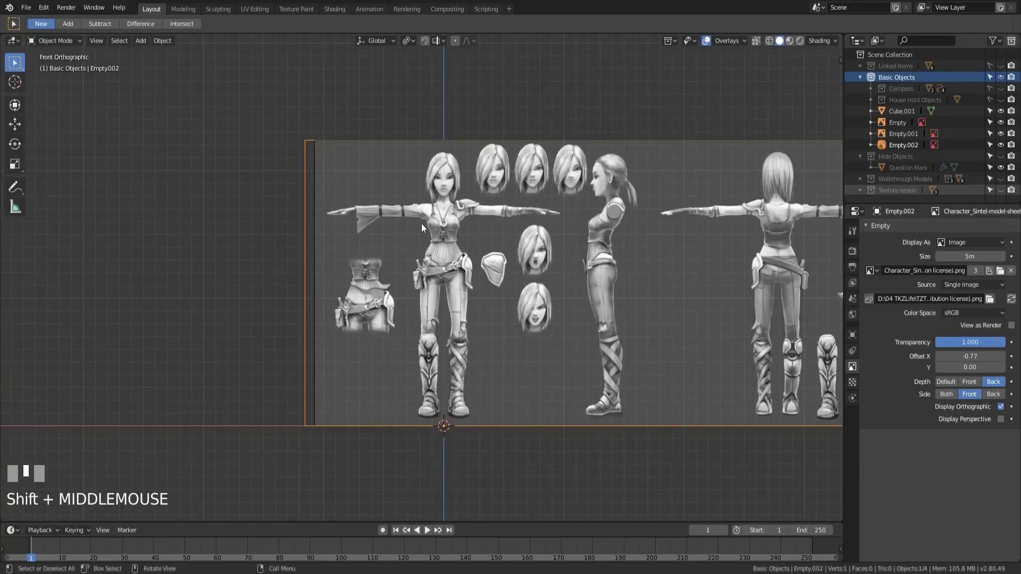